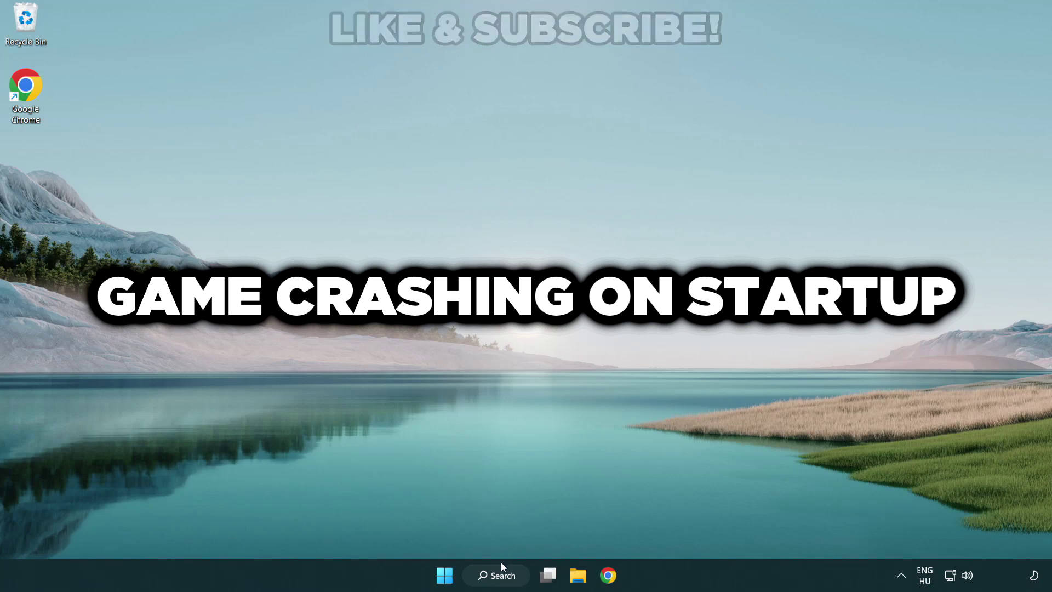
Search Windows for 'device manager' so Device Manager shows as the best match.
click(507, 579)
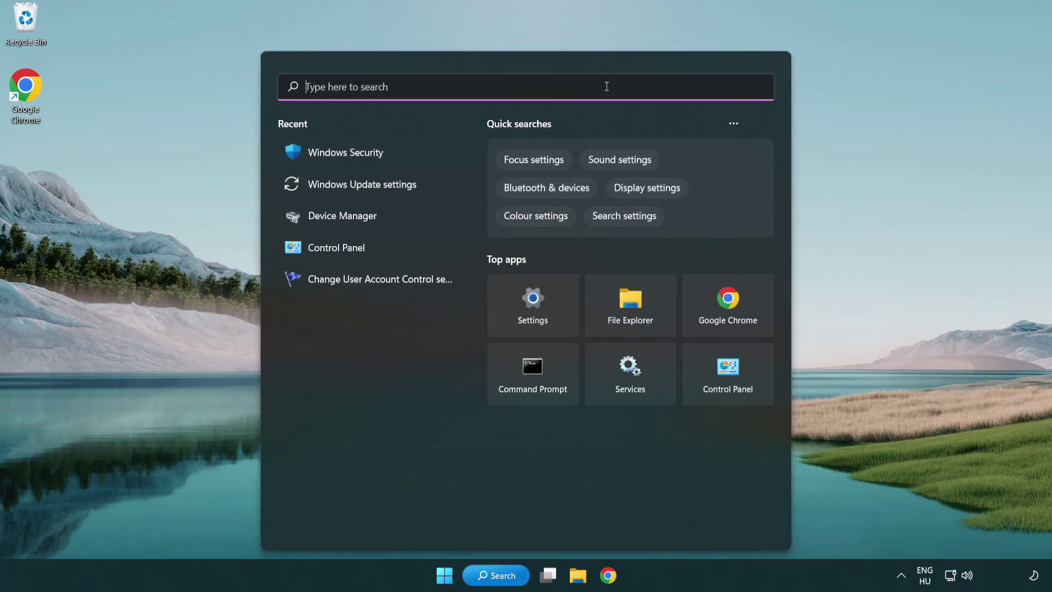
text(device m)
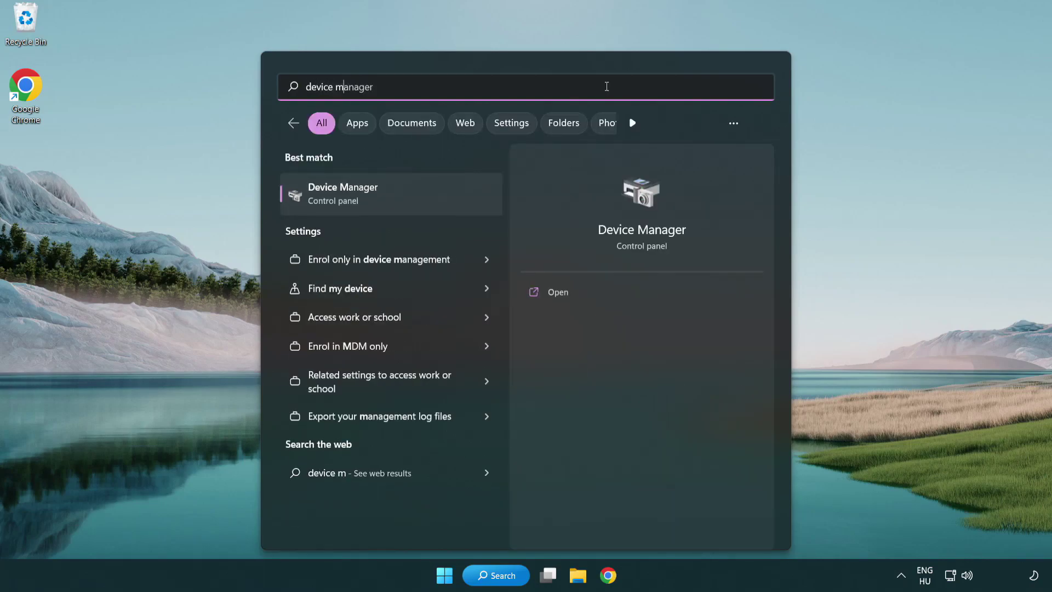
text(anager)
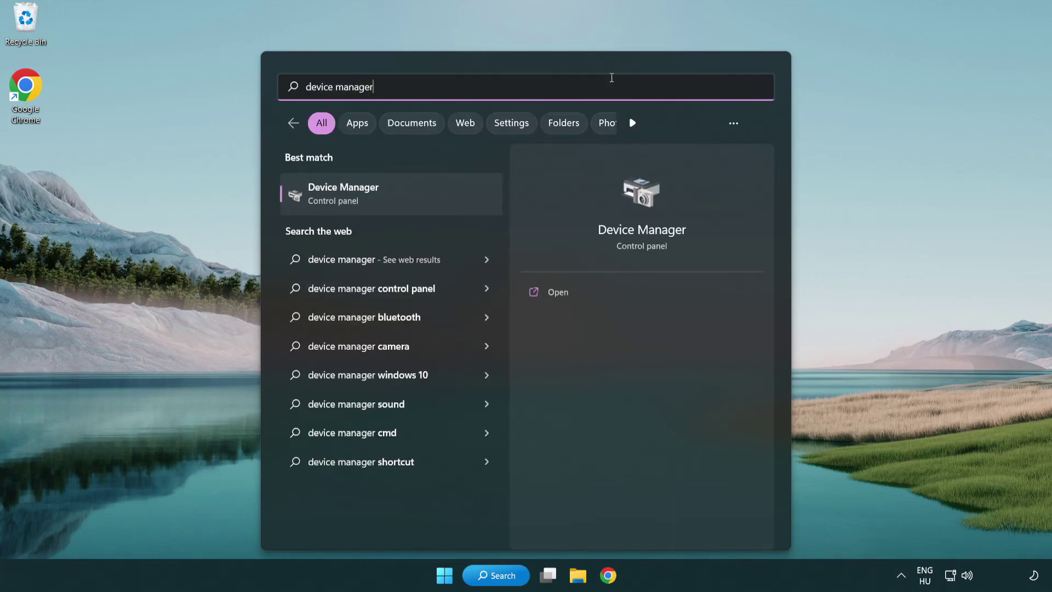
Open Device Manager, expand Display adapters and bring up the VMware SVGA 3D adapter's actions.
click(421, 199)
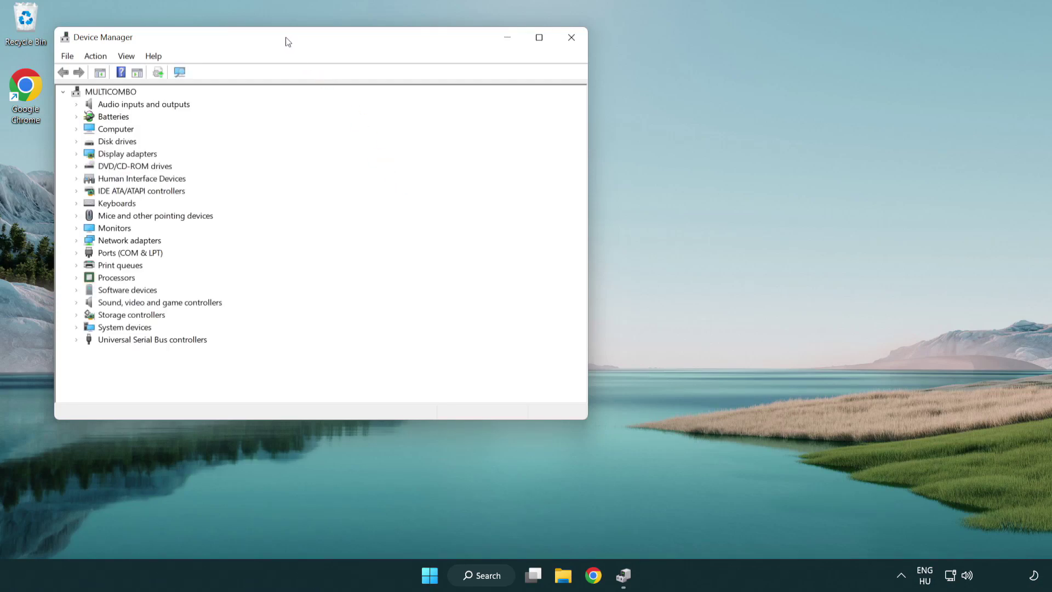
drag(287, 42, 463, 106)
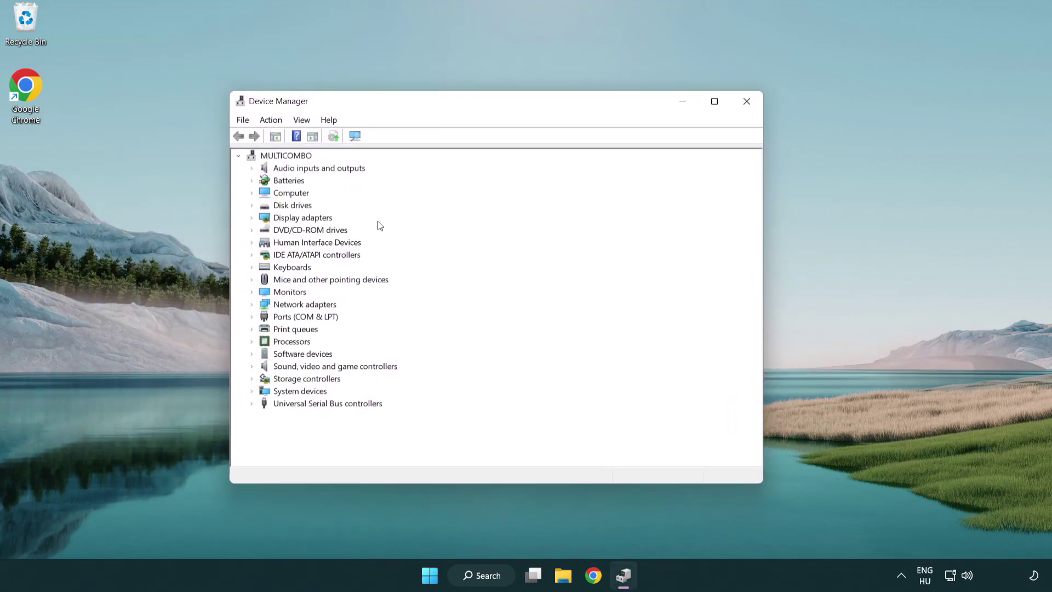
click(287, 220)
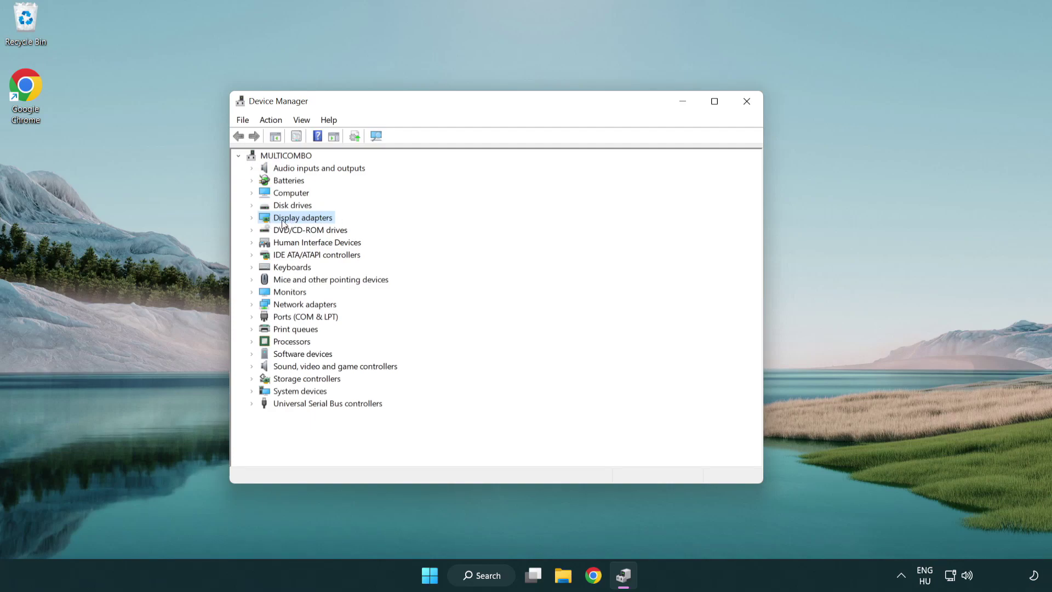
click(252, 218)
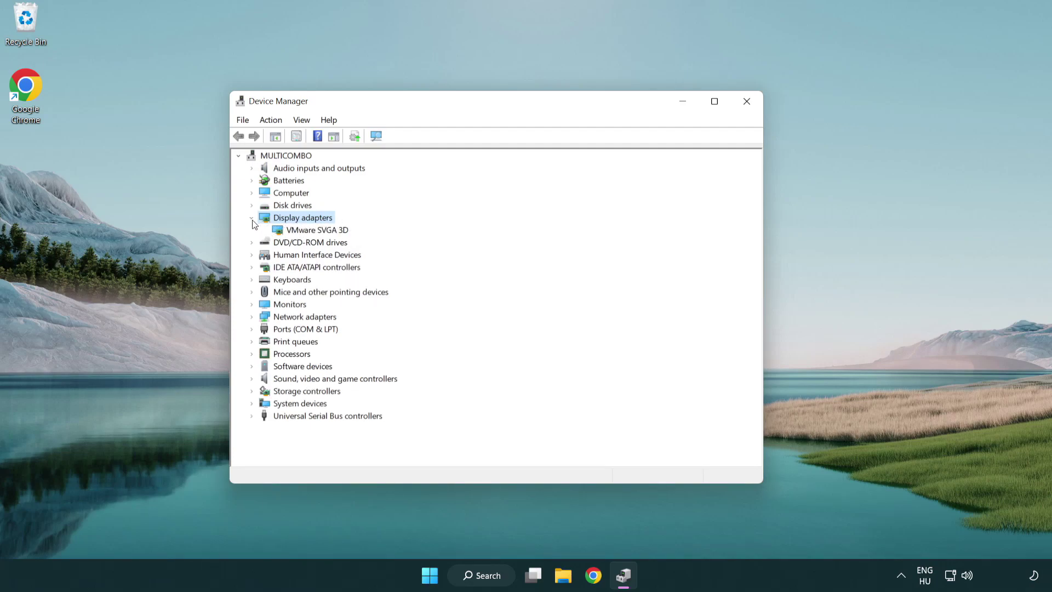
click(313, 232)
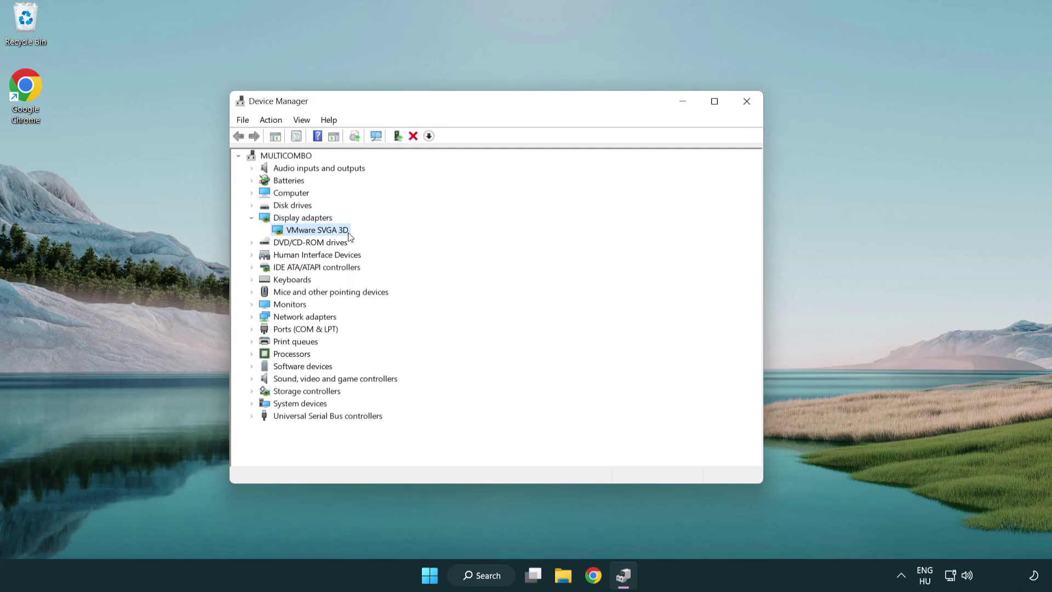
right_click(312, 234)
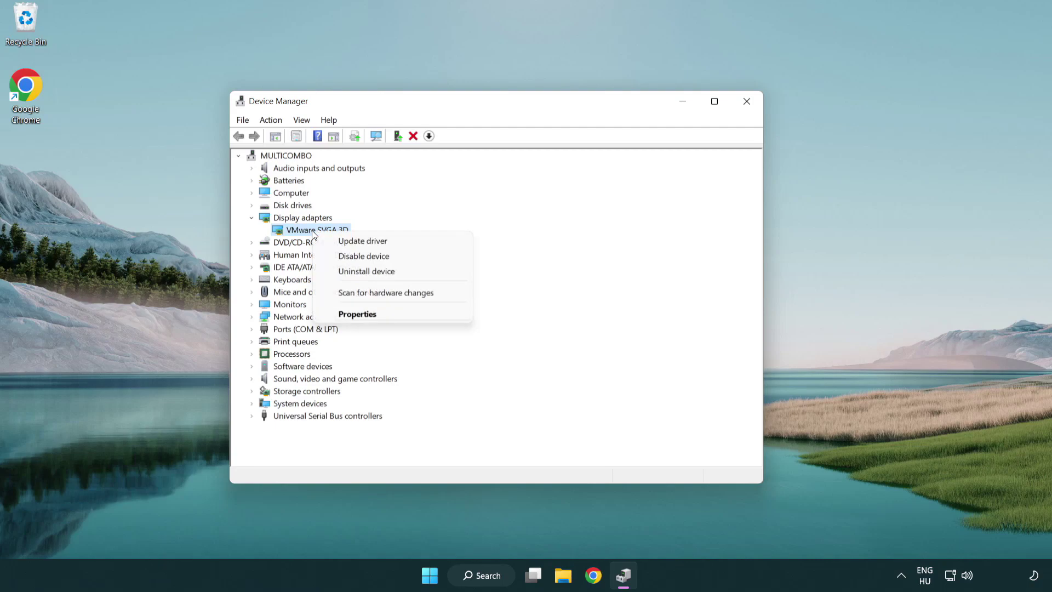
Search automatically for a VMware SVGA 3D driver; the best driver is already installed.
click(414, 242)
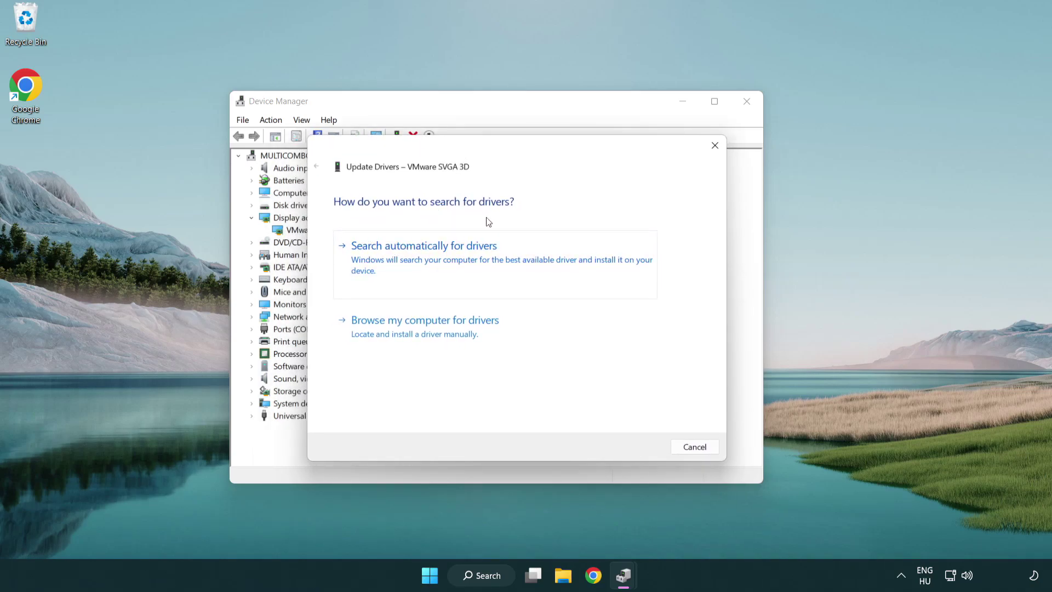
click(465, 258)
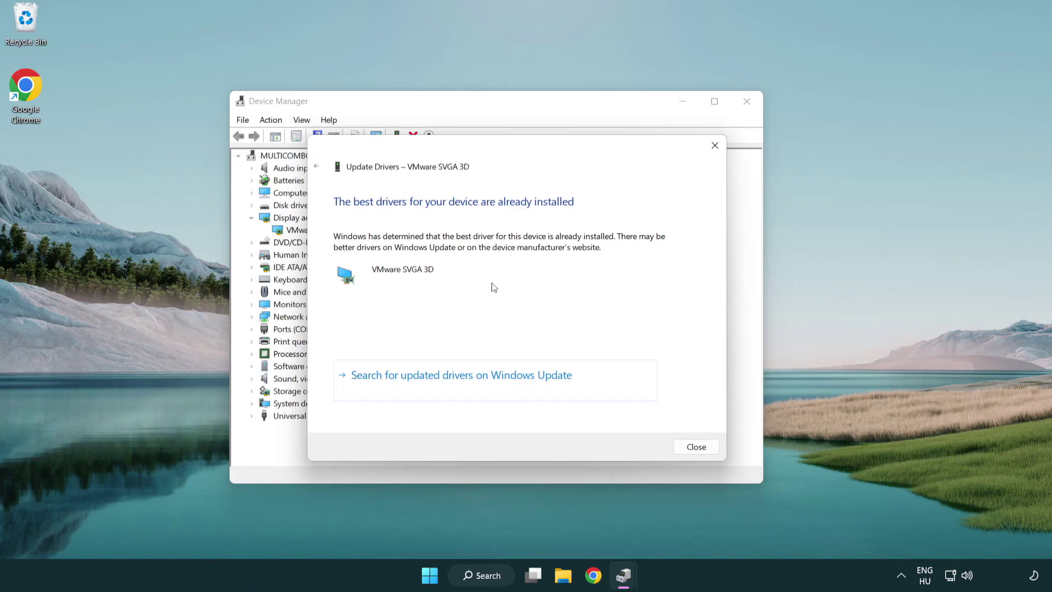
click(697, 448)
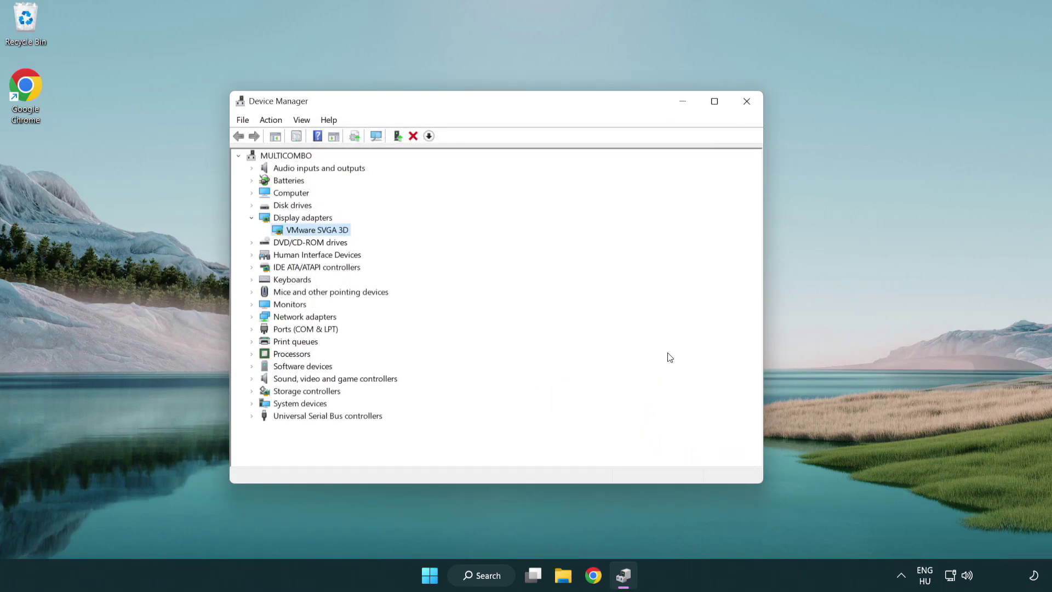
Close Device Manager and open Windows Update settings through a search for 'update'.
click(749, 105)
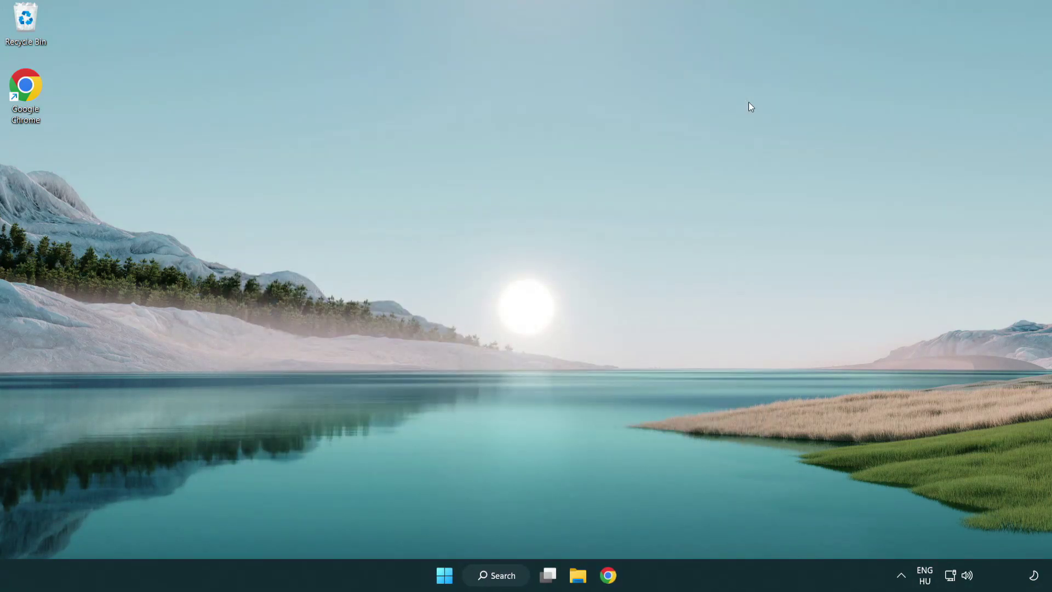
click(499, 575)
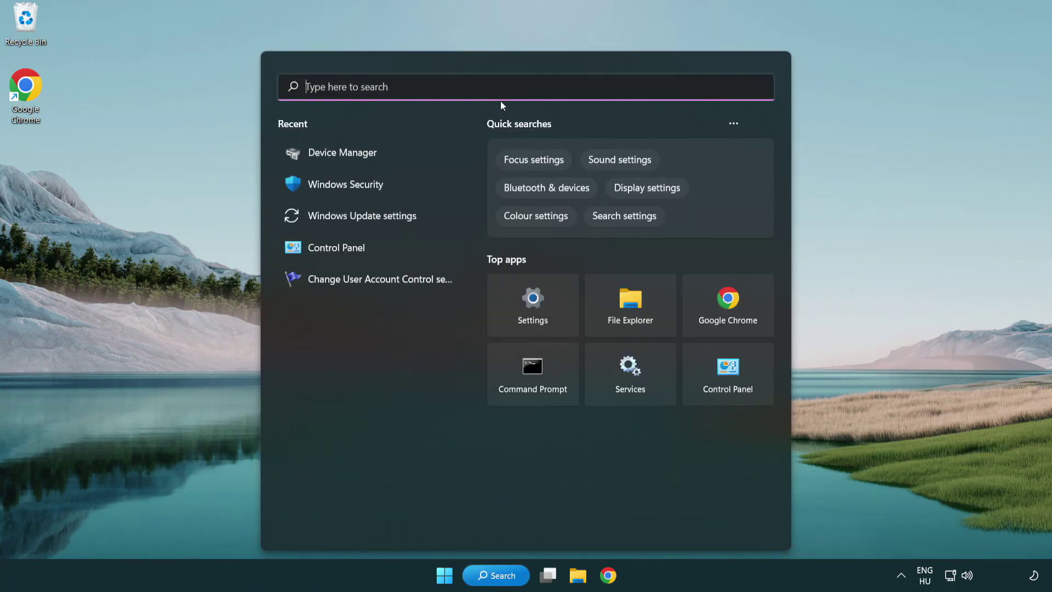
text(u)
text(pdate)
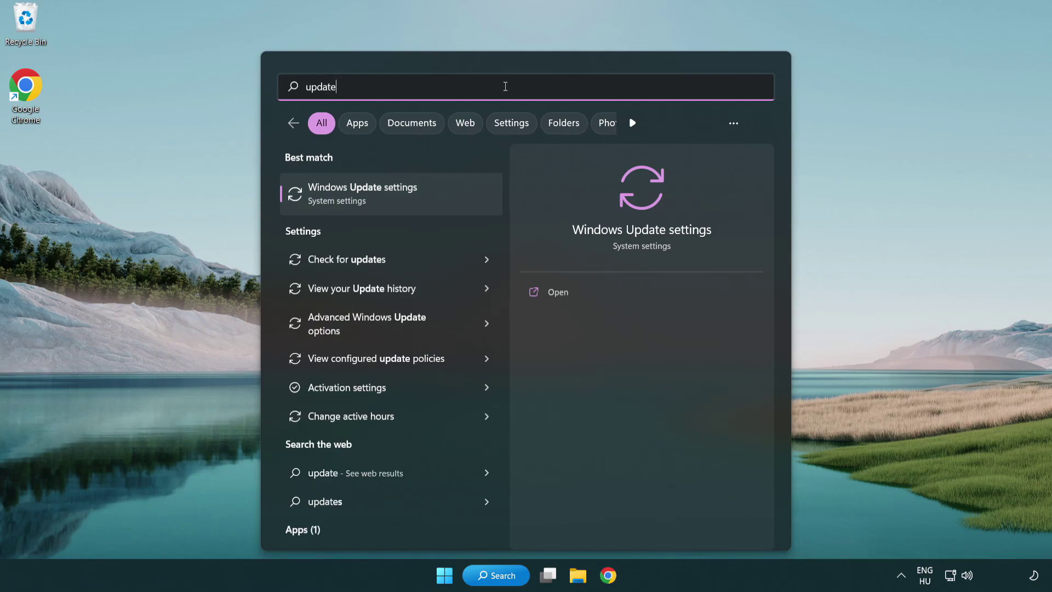
click(409, 198)
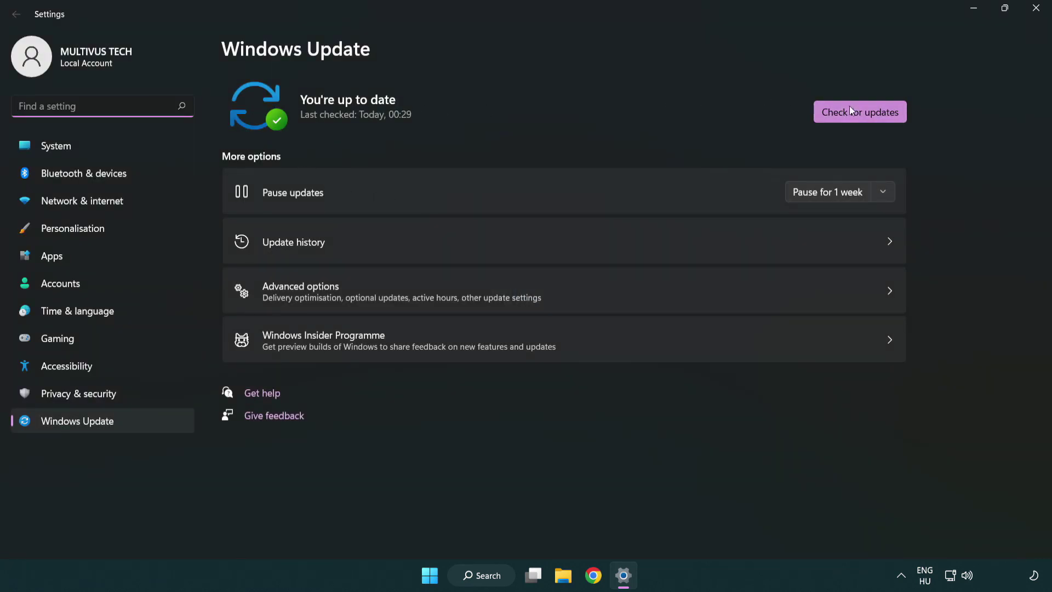
Check for updates, confirm Windows is up to date, and close Settings.
click(879, 120)
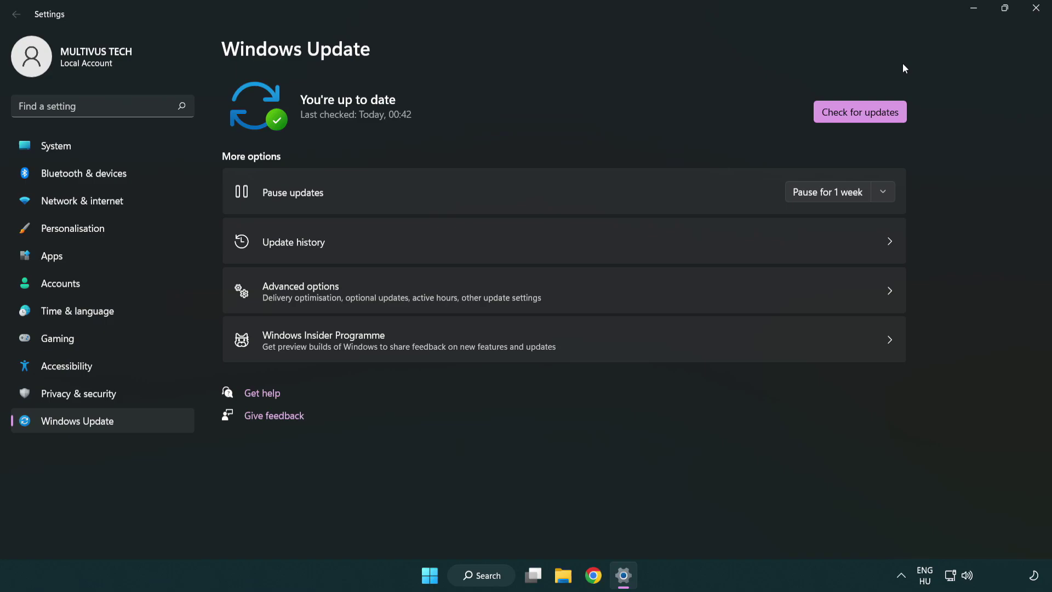
click(1032, 16)
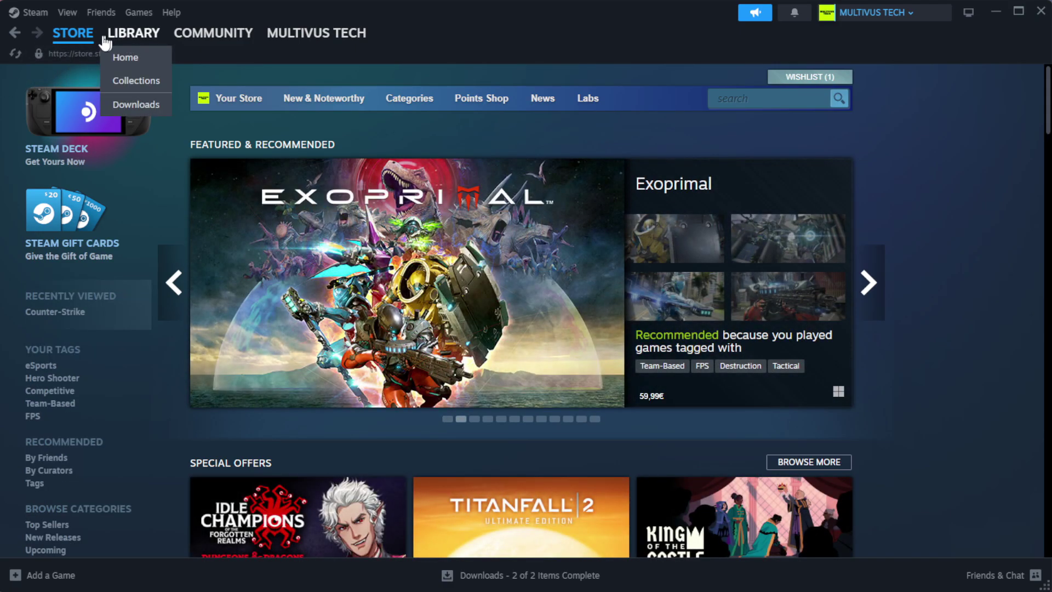
Go to the Steam Library home and bring up the favourited game's options.
click(151, 58)
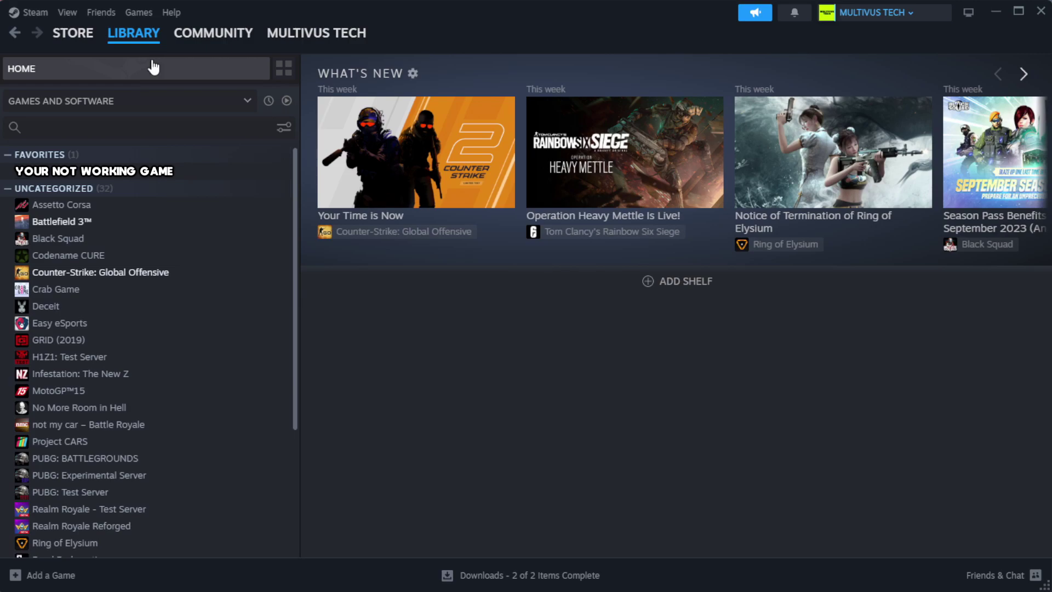
right_click(260, 180)
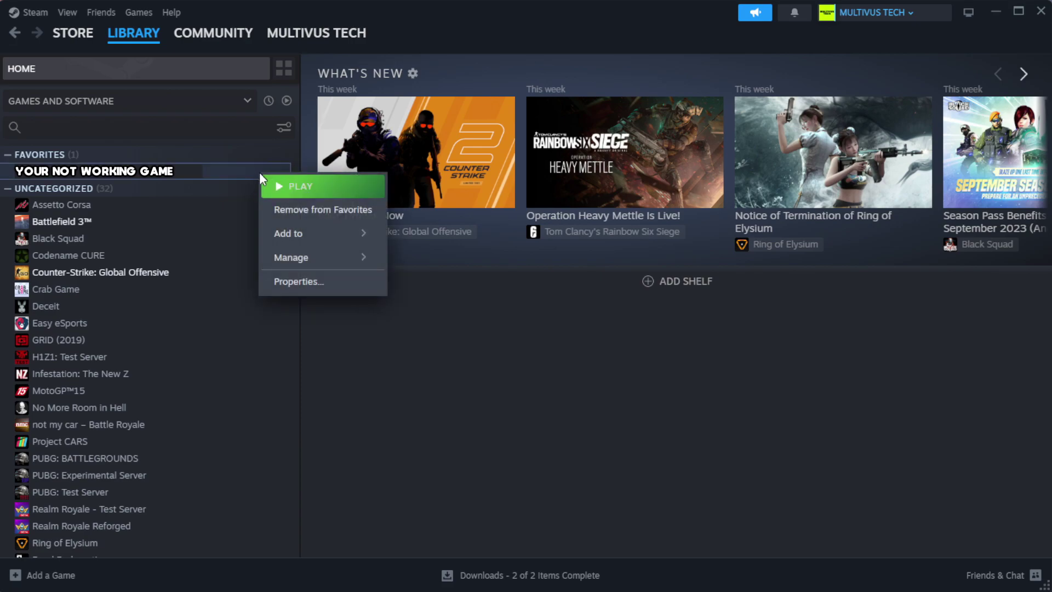
Verify the favourited game's installed files from its Properties; all 1039 files validate.
click(332, 285)
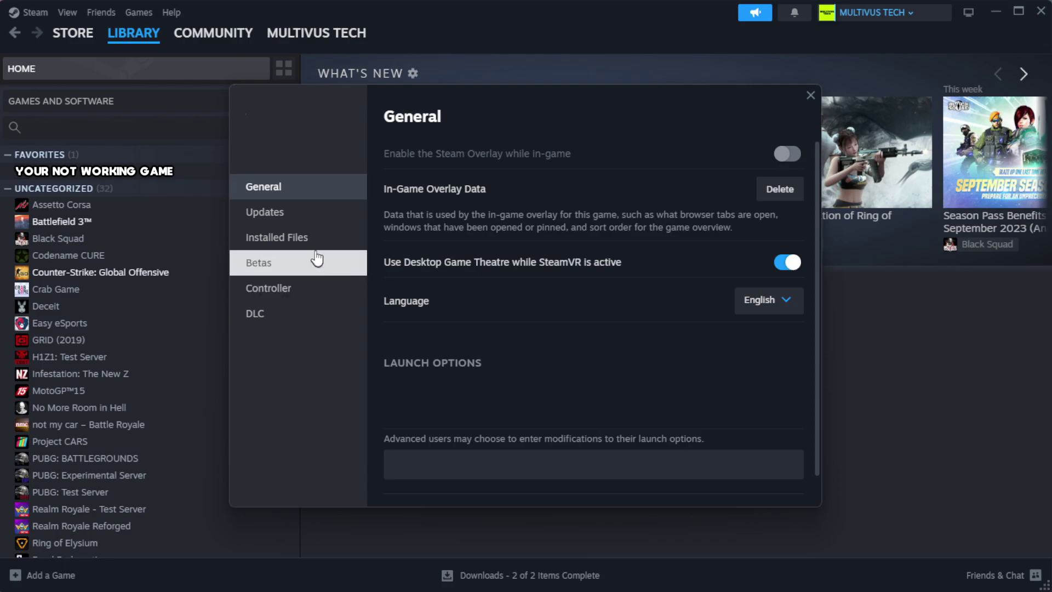
click(345, 249)
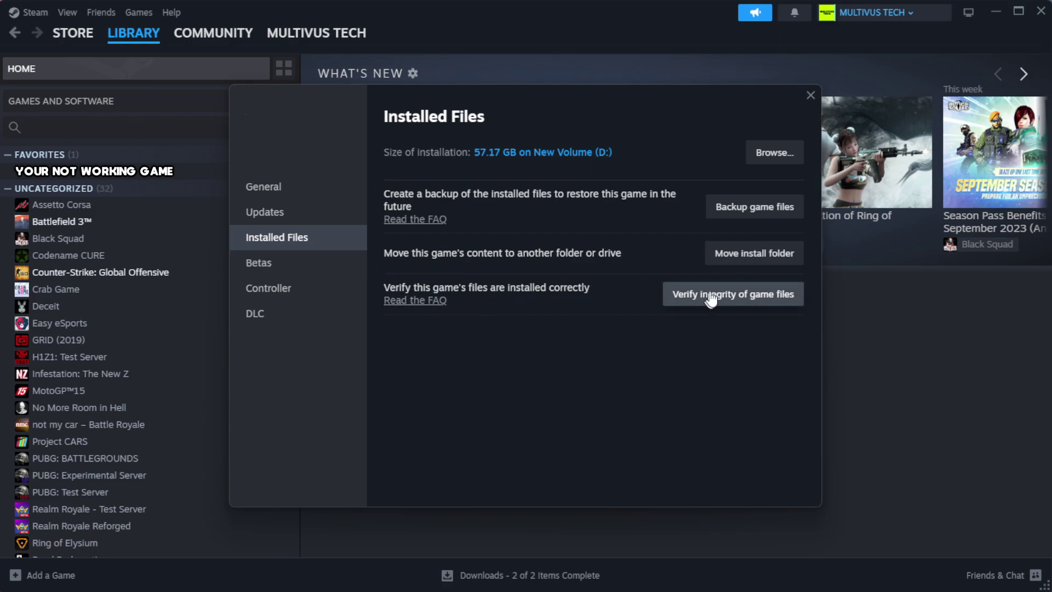
click(739, 305)
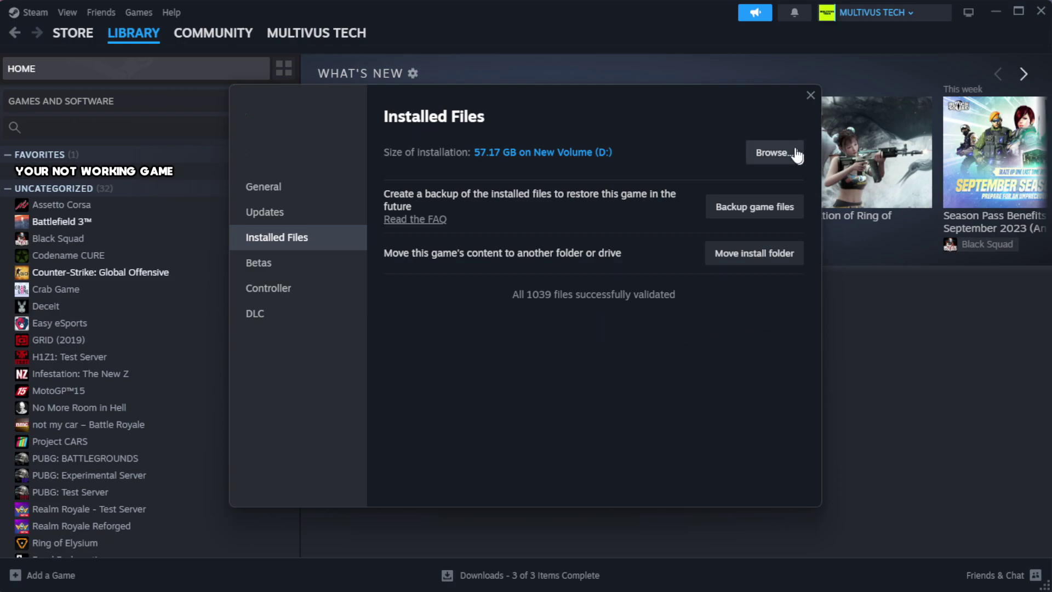
Open the game's install folder and the YOUR NOT WORKING GAME shortcut's properties.
click(772, 163)
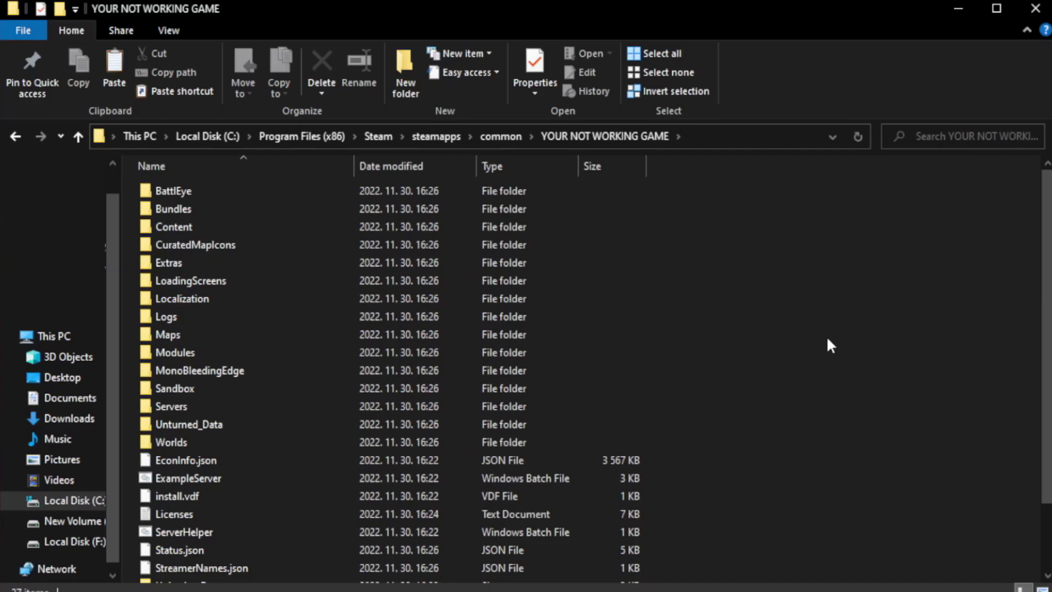
drag(1047, 329, 1046, 394)
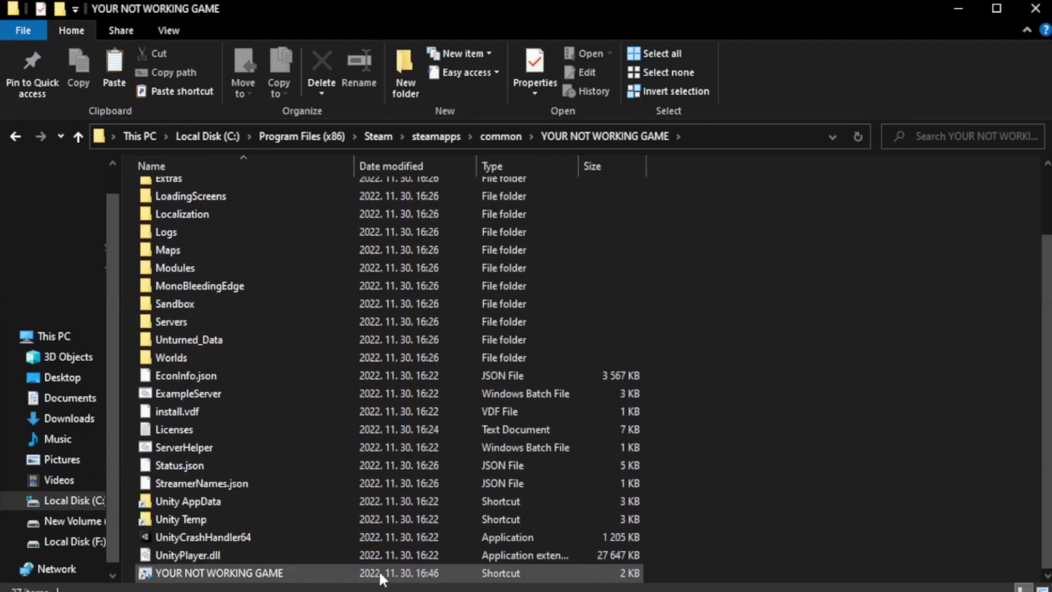
click(382, 573)
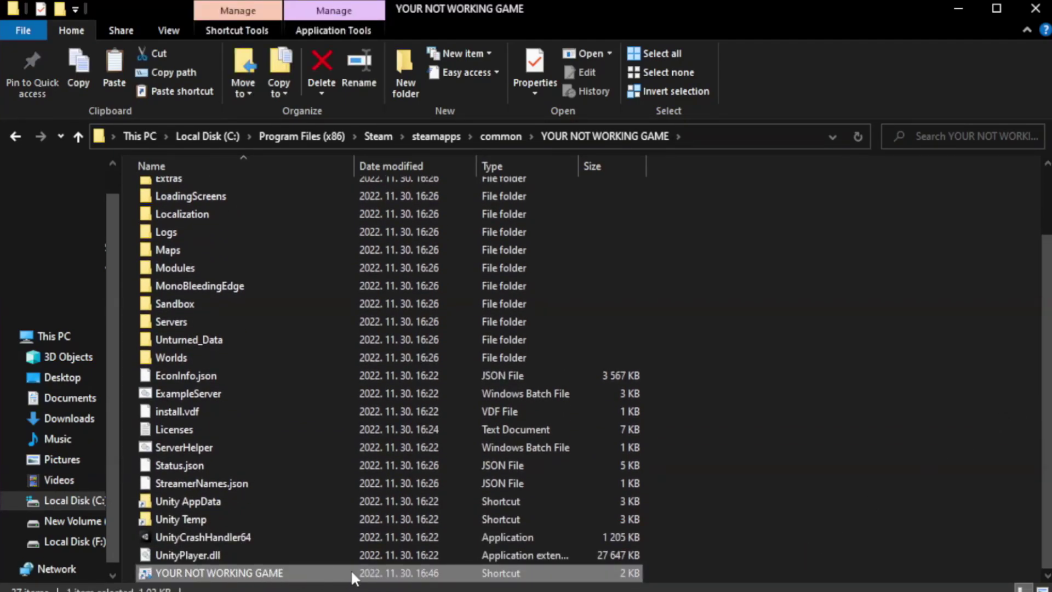
right_click(351, 574)
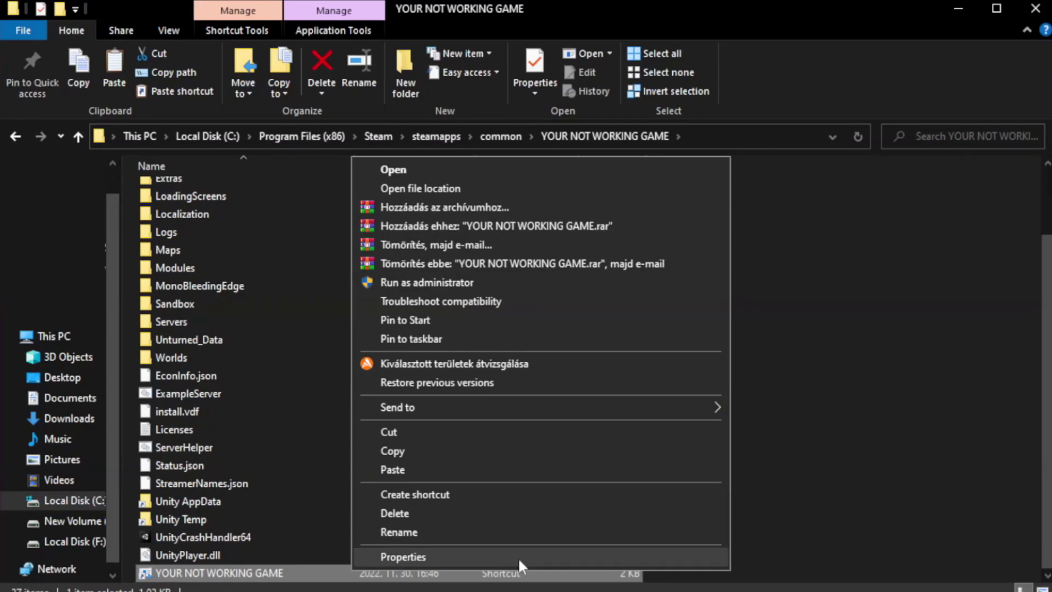
click(536, 555)
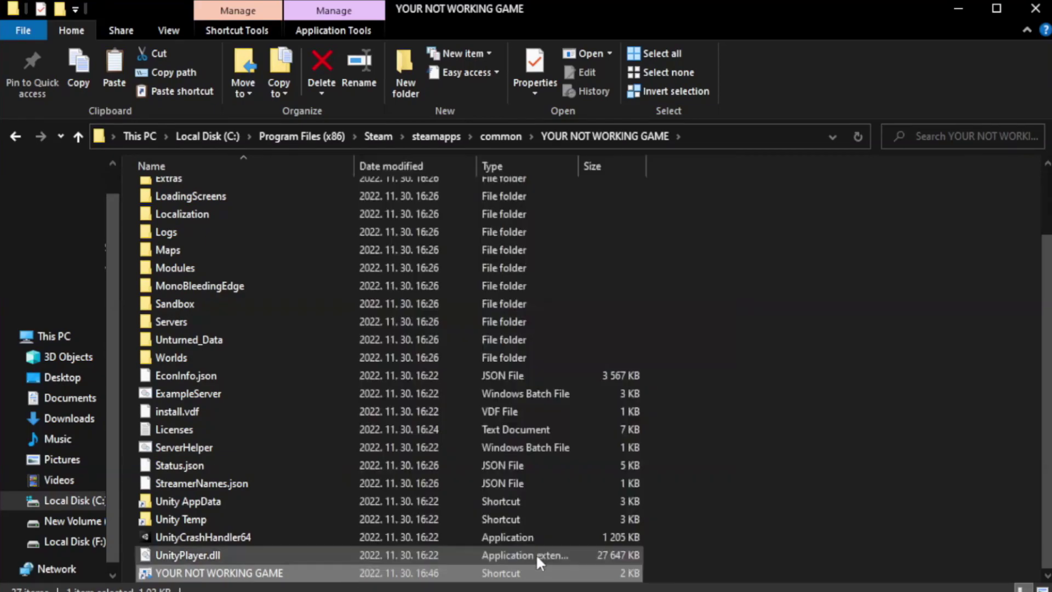
Set the game shortcut to Windows 8 compatibility mode, run as administrator, no fullscreen optimizations.
drag(525, 295, 528, 107)
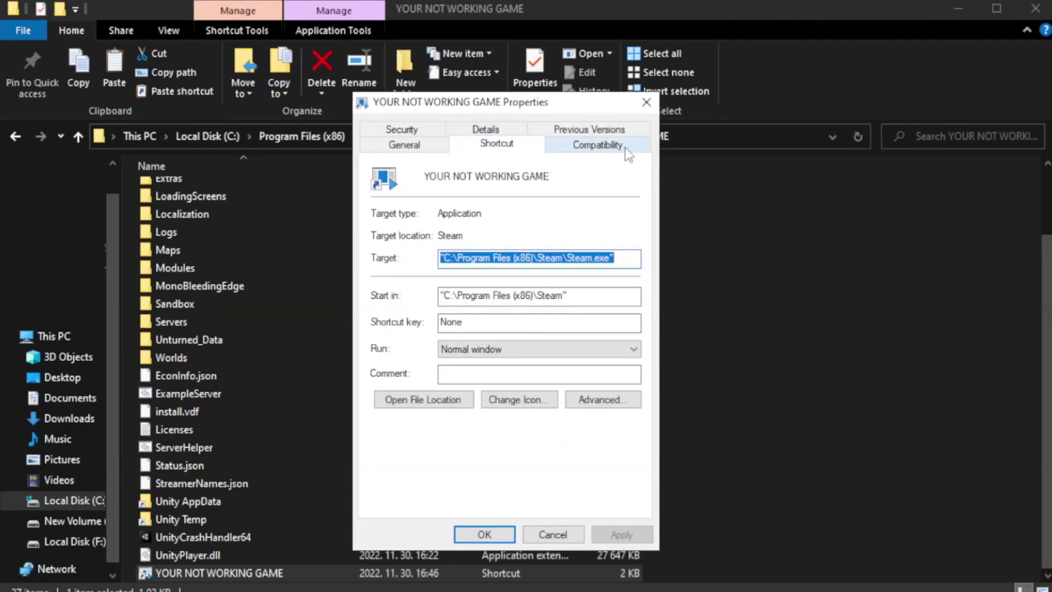
click(591, 147)
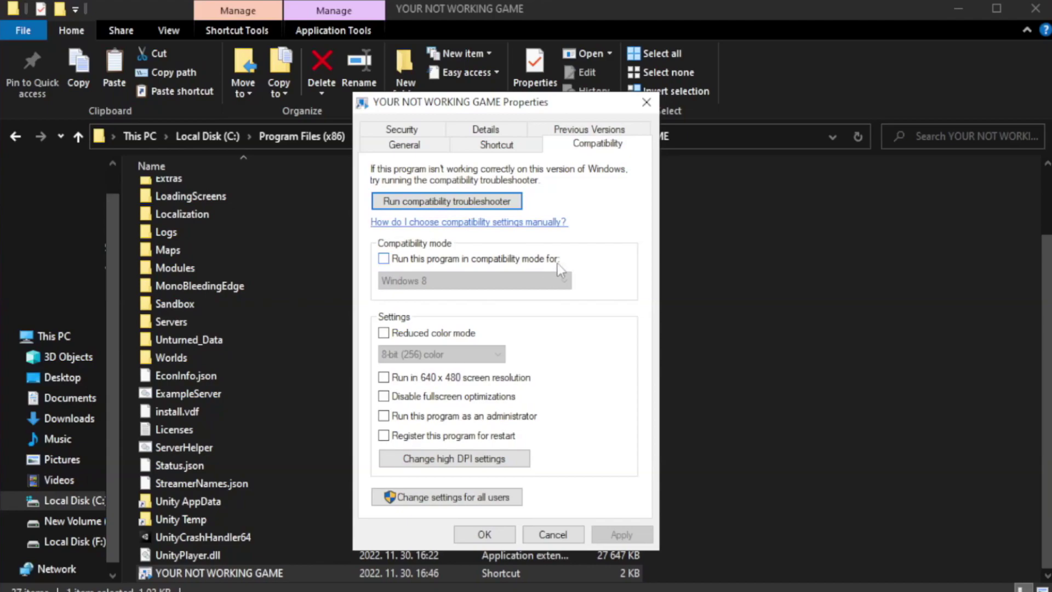
click(417, 261)
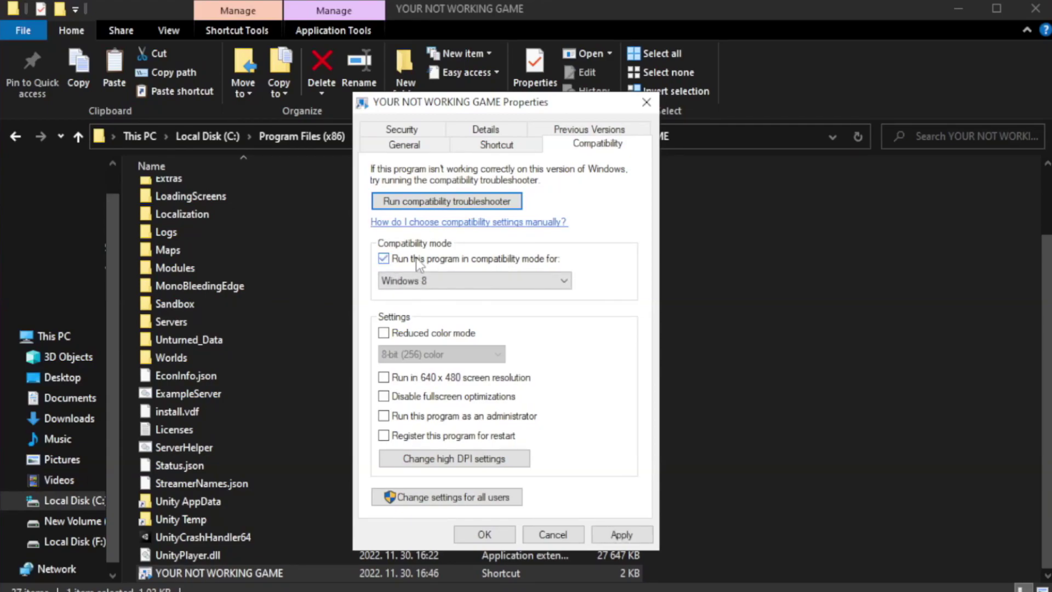
click(464, 278)
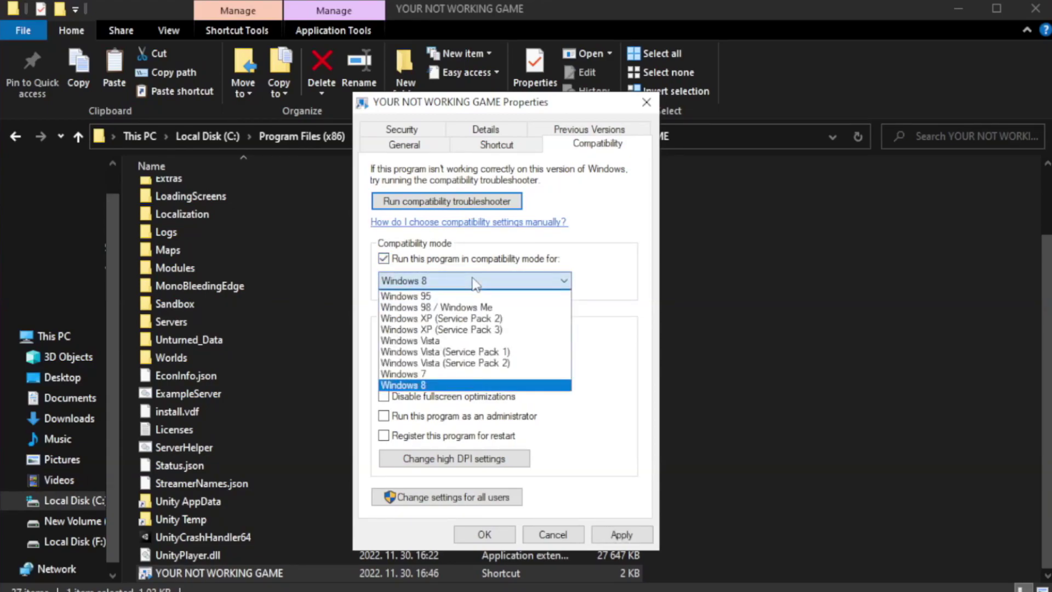
click(445, 385)
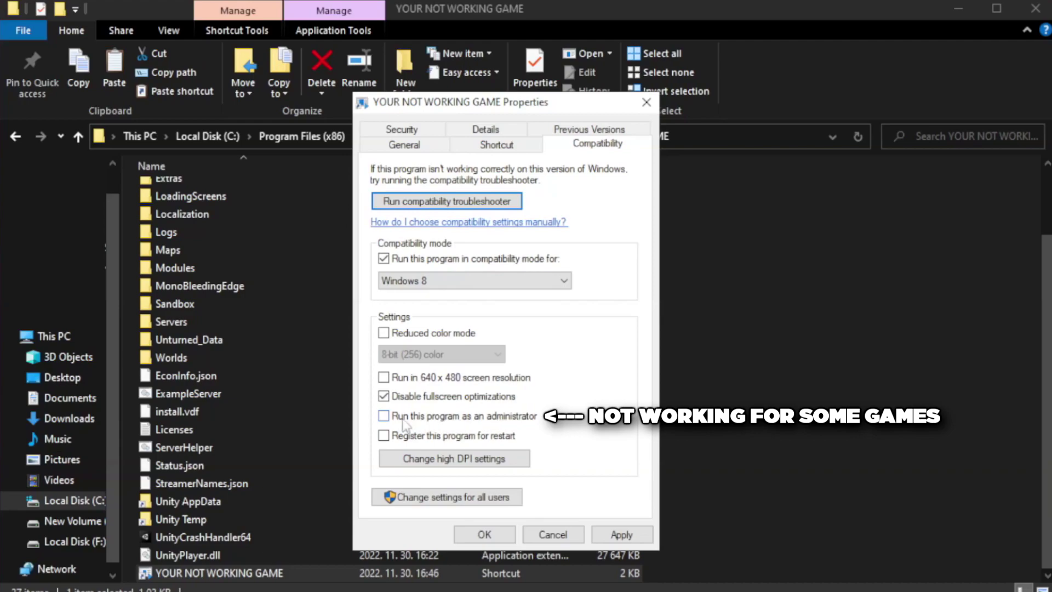
click(412, 422)
click(622, 535)
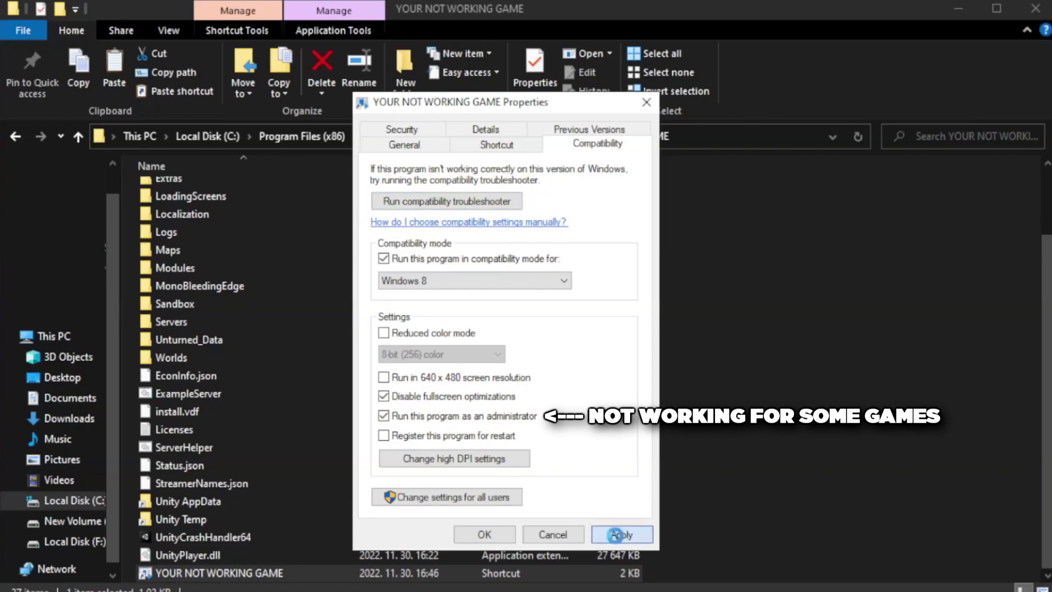
click(483, 535)
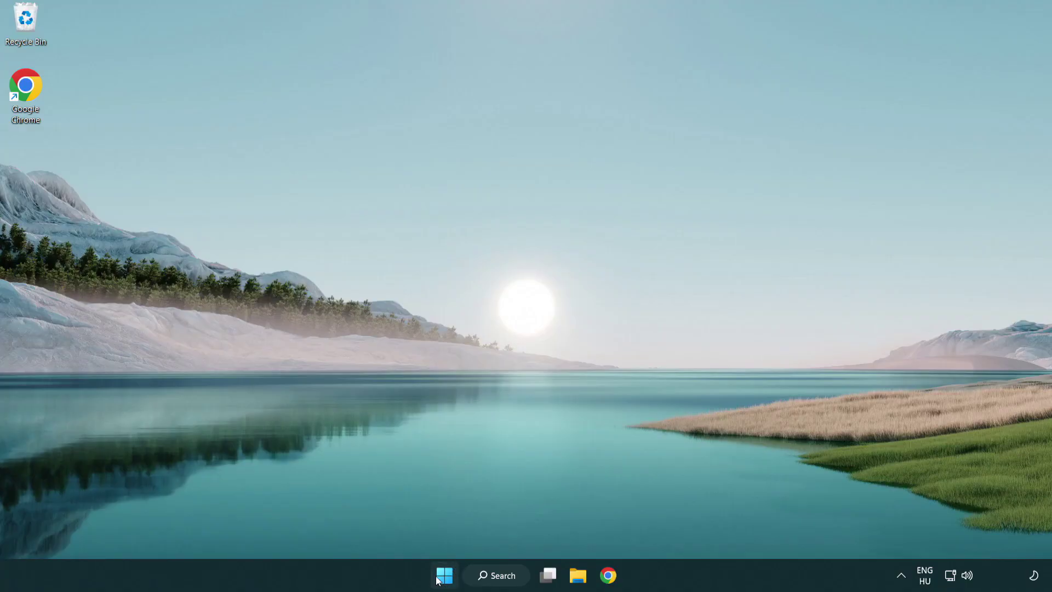
Launch Task Manager from the Start button's quick menu and show its startup apps.
right_click(445, 579)
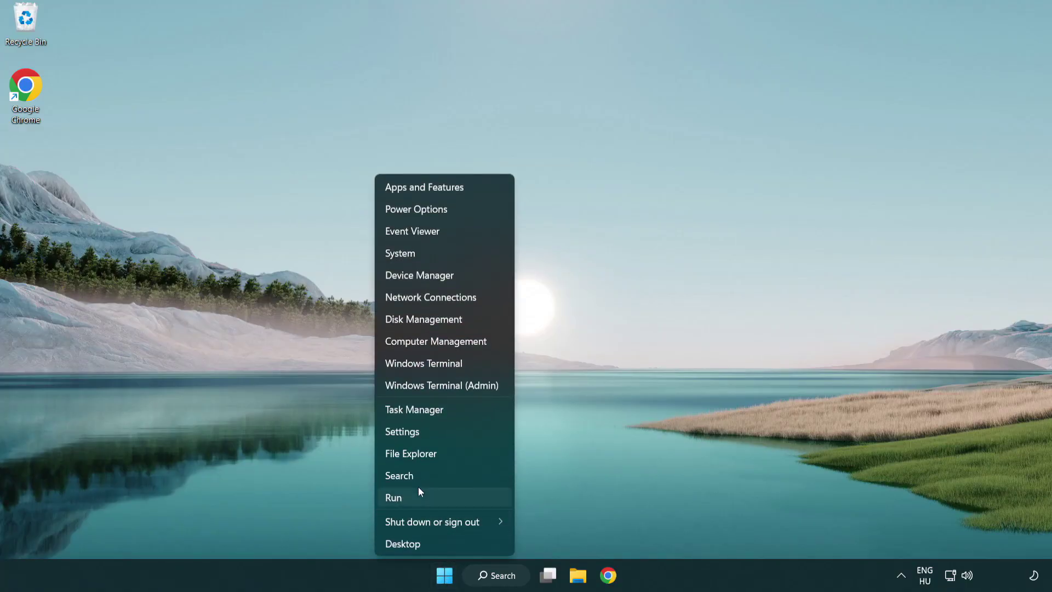
click(464, 415)
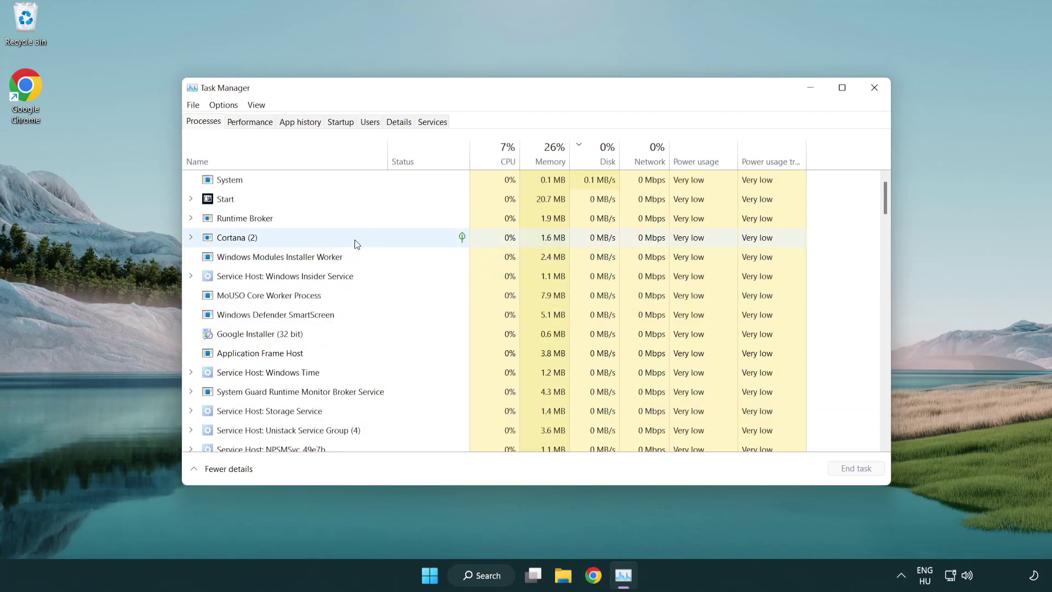
click(344, 127)
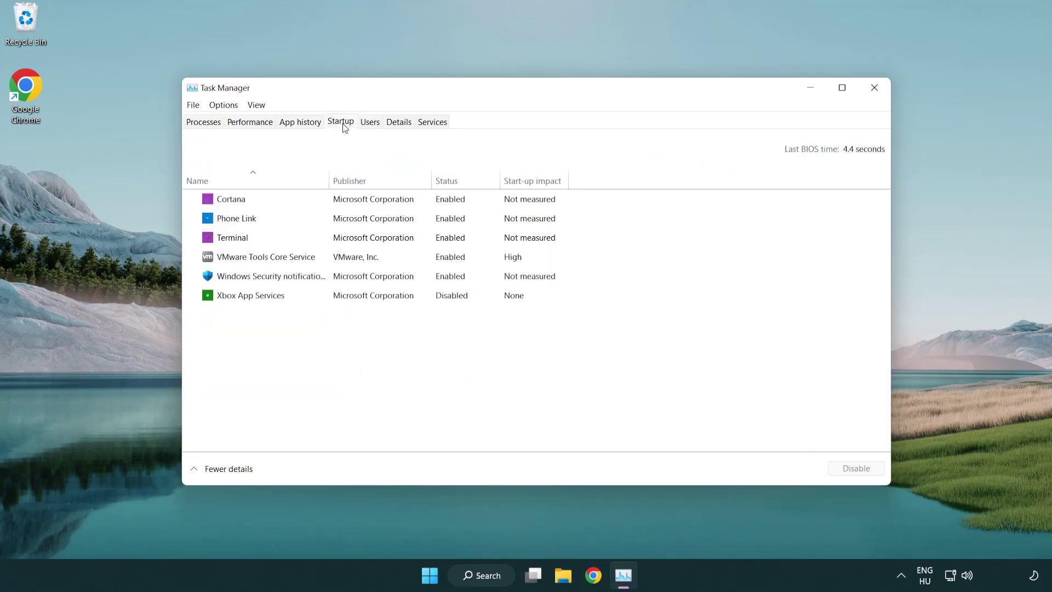
Disable Terminal, Phone Link, Cortana and Windows Security notifications at startup.
click(344, 240)
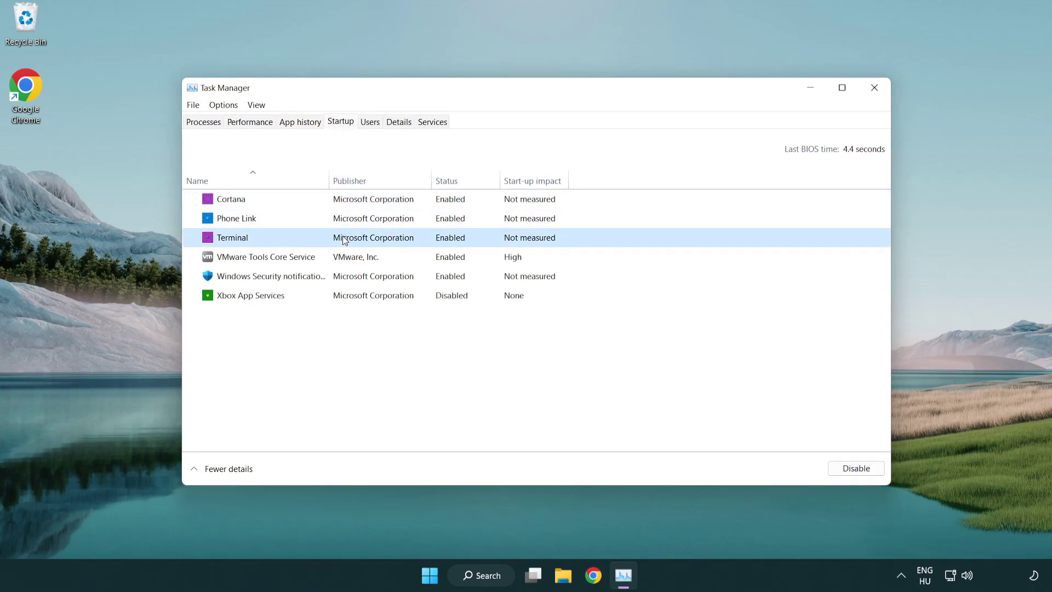
click(838, 467)
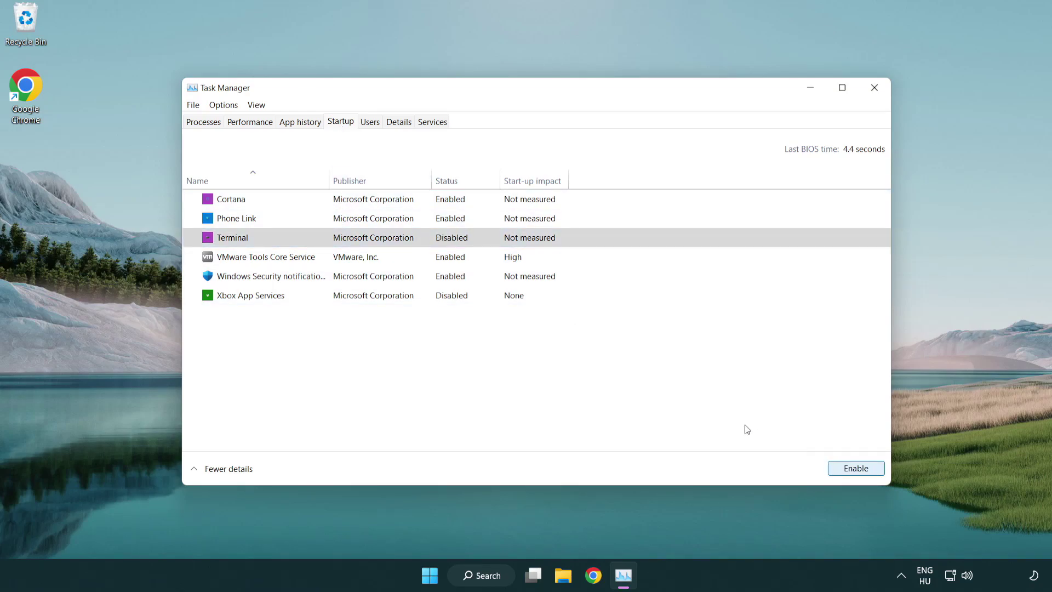
click(437, 220)
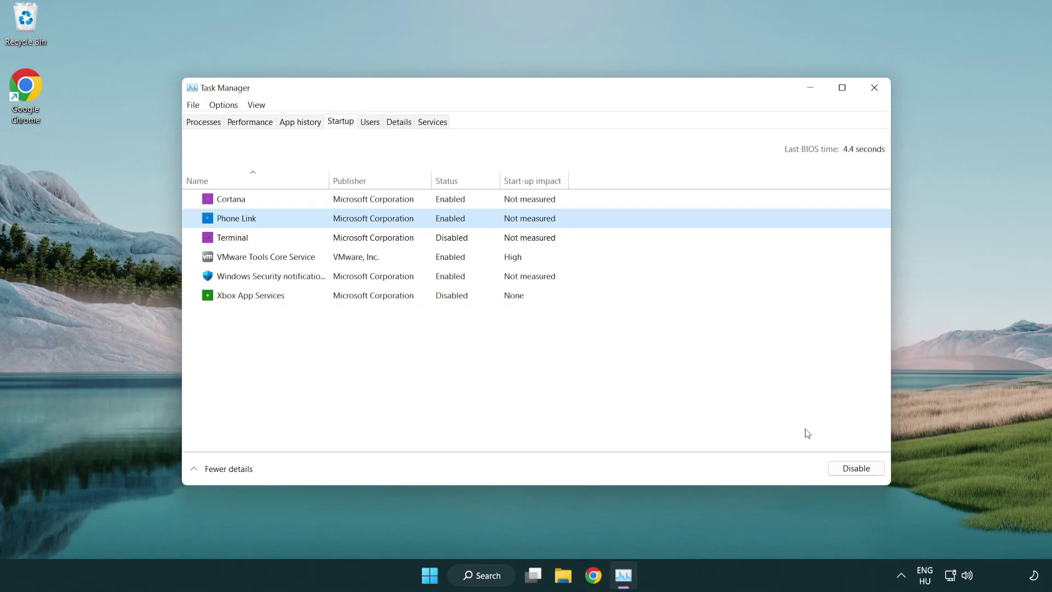
click(854, 469)
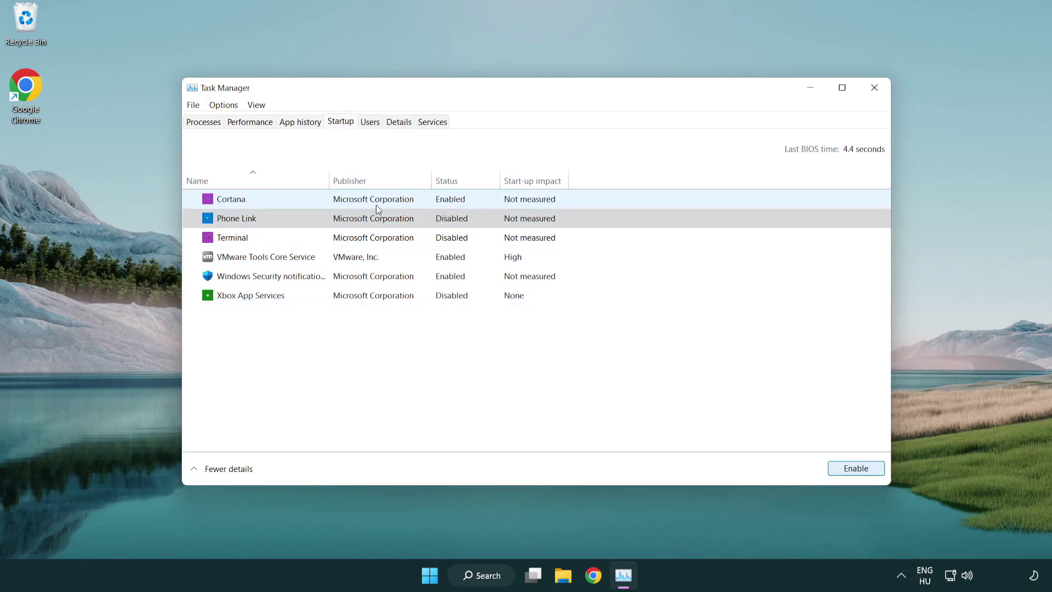
click(375, 205)
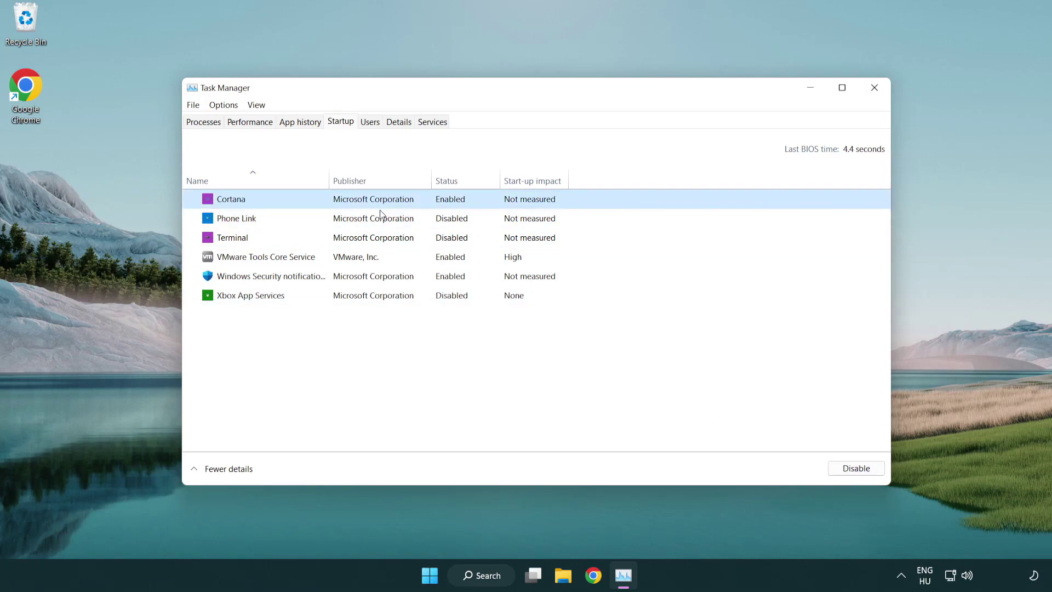
click(834, 465)
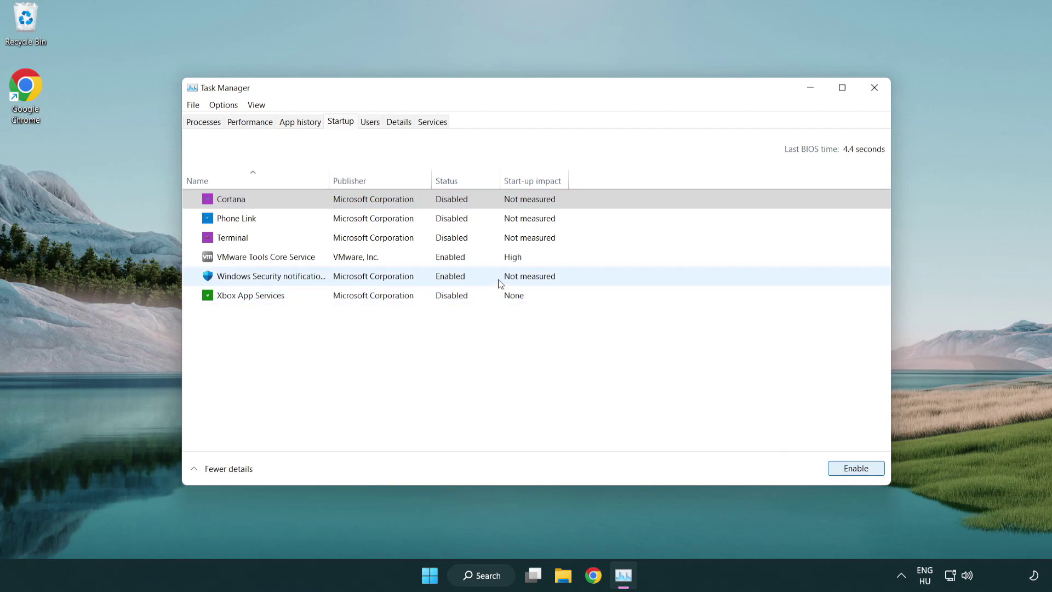
click(498, 278)
click(829, 465)
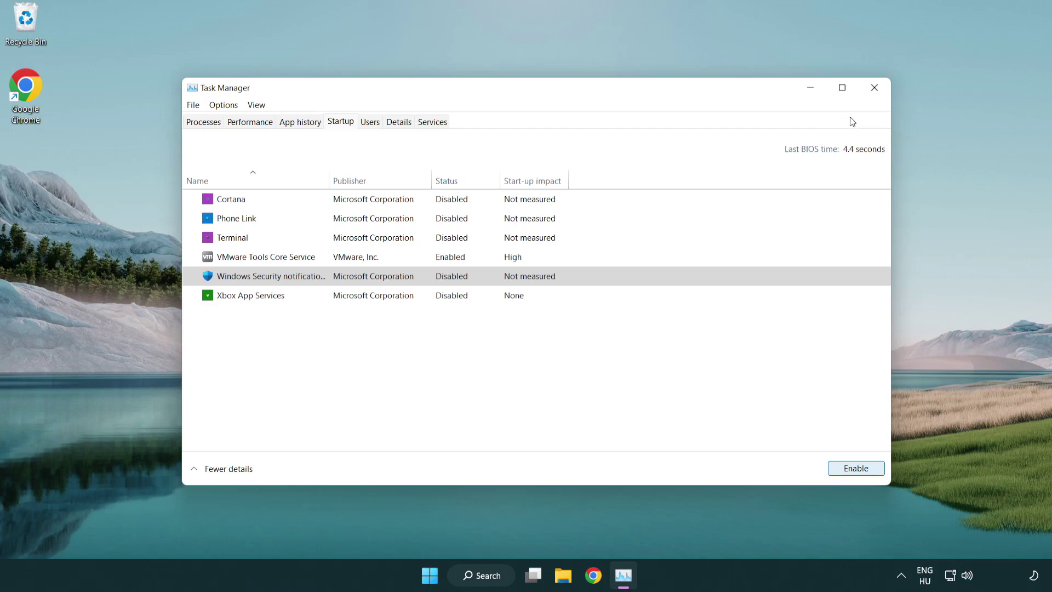
Close Task Manager and launch Windows Security by searching 'security'.
click(874, 88)
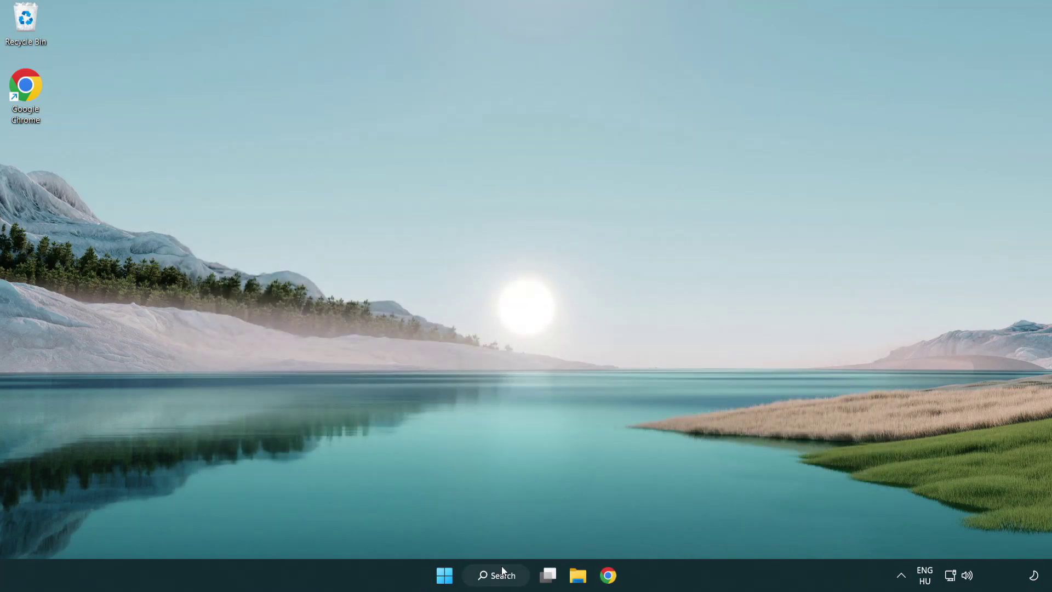
click(503, 583)
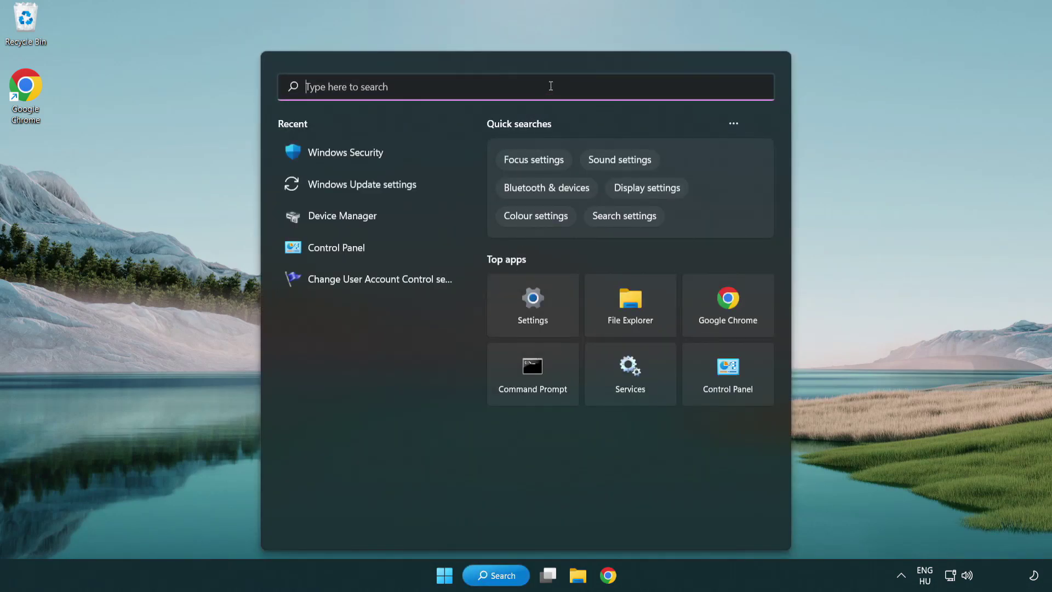
text(securi)
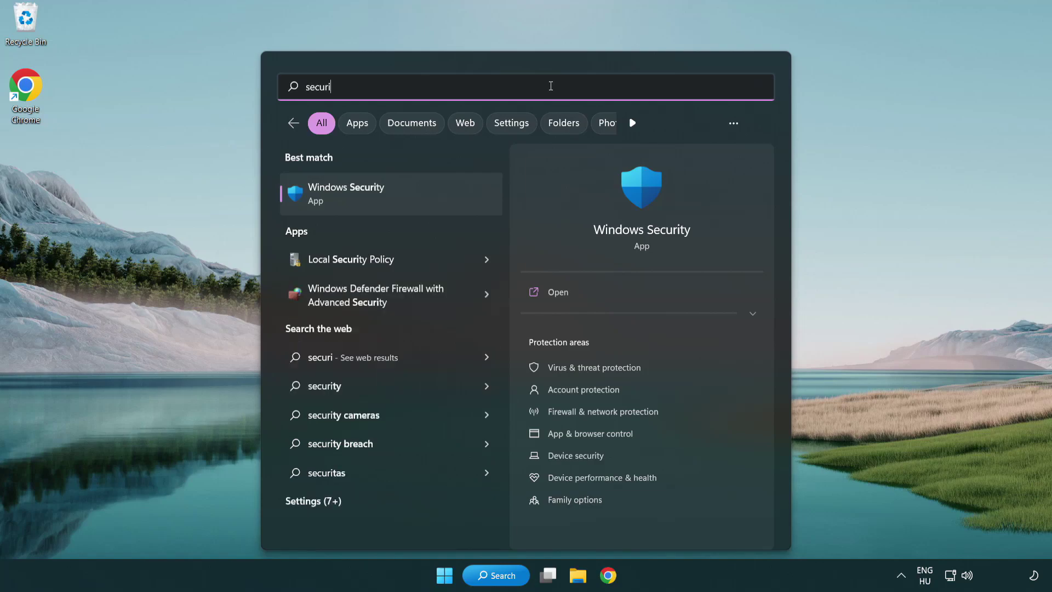
text(ty)
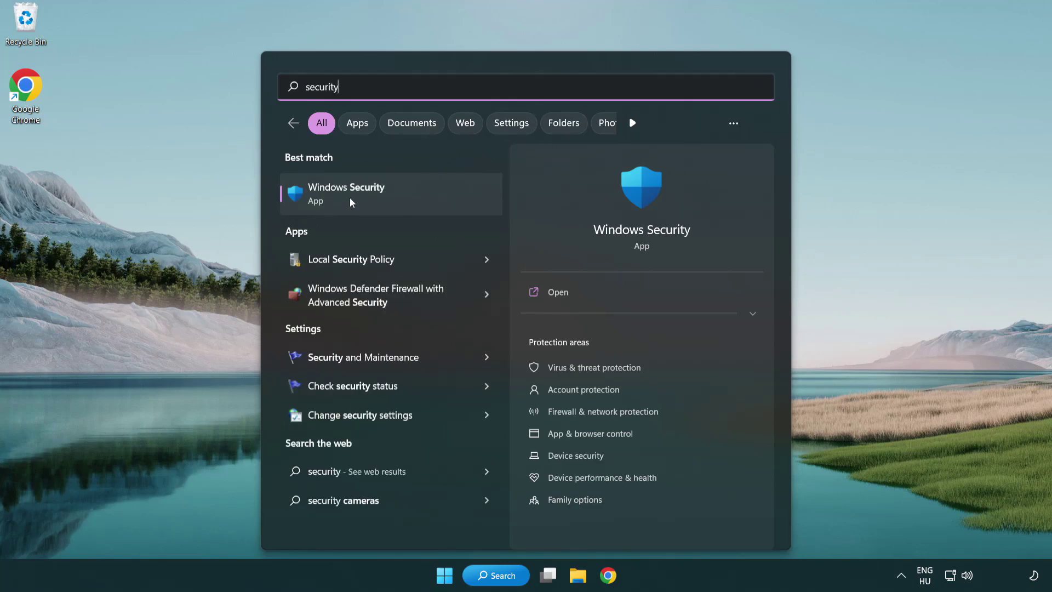
click(429, 200)
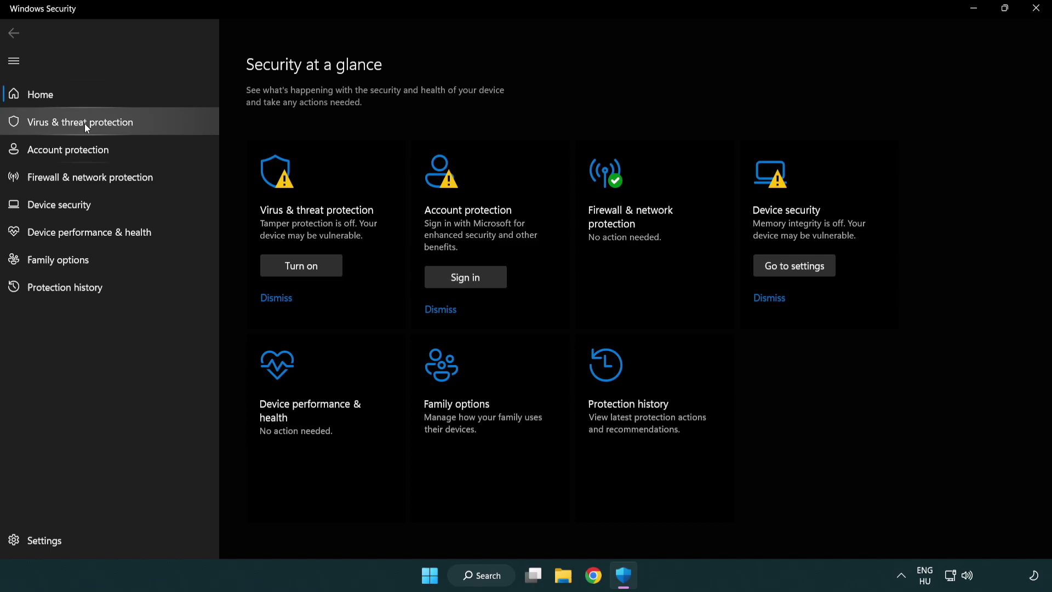
Open Virus & threat protection settings and scroll down to Exclusions.
click(160, 126)
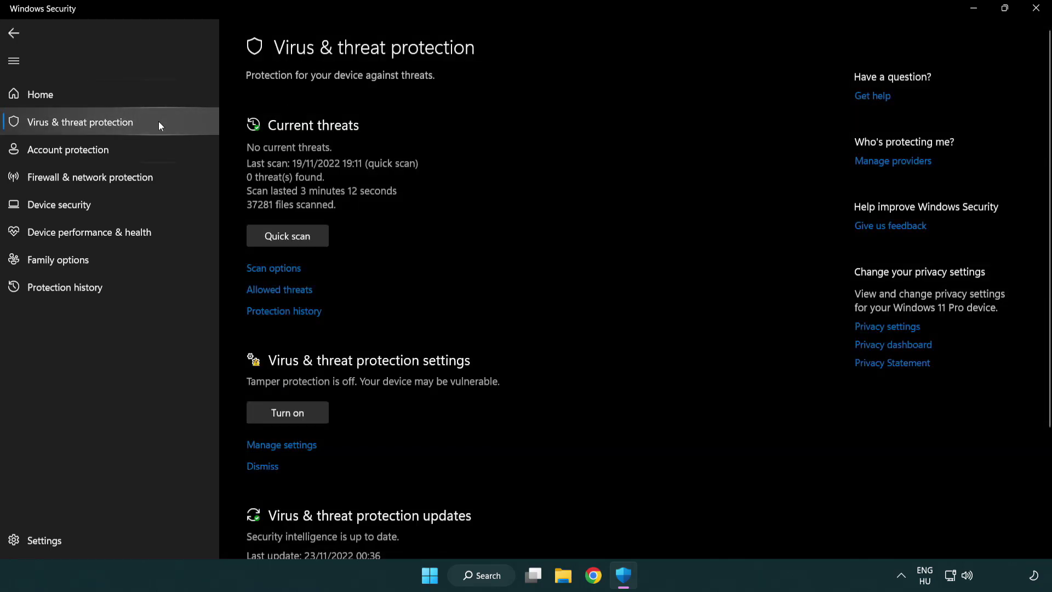
scroll(303, 225, down, 2)
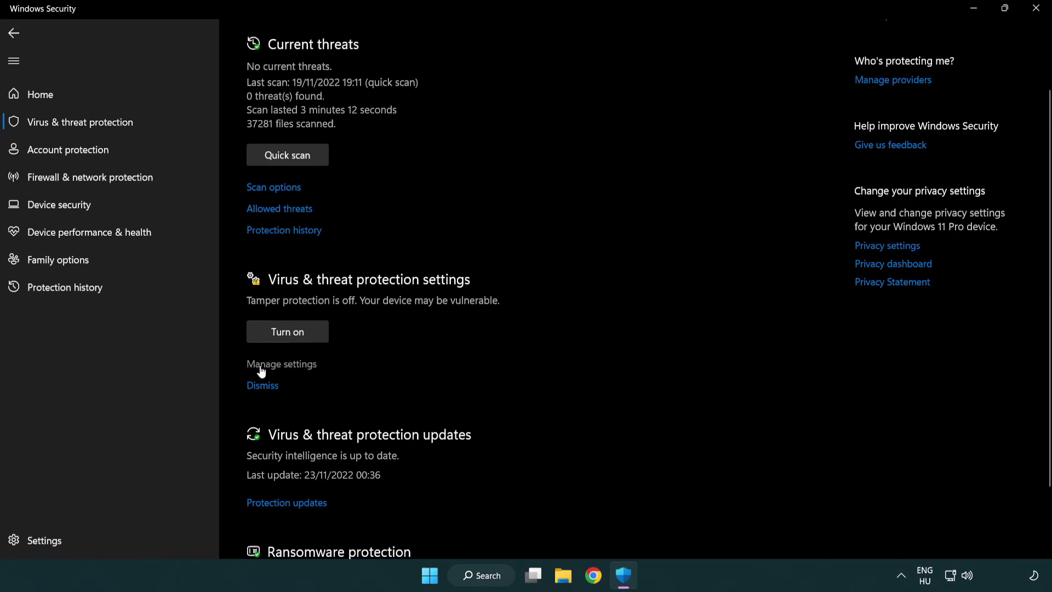
click(280, 365)
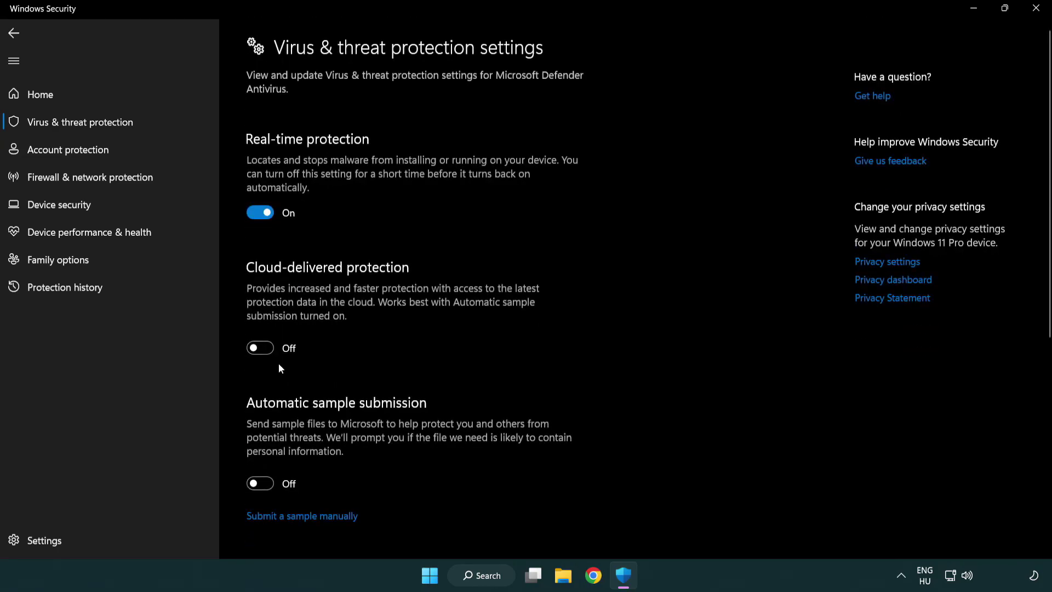
scroll(279, 366, down, 2)
scroll(279, 366, down, 2)
scroll(280, 366, down, 4)
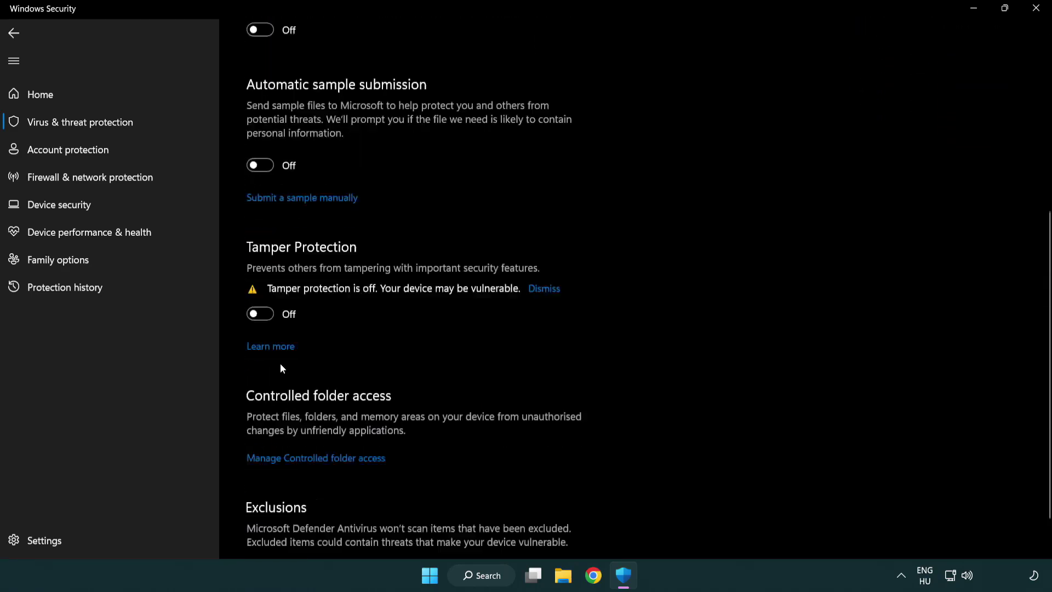
scroll(282, 367, down, 1)
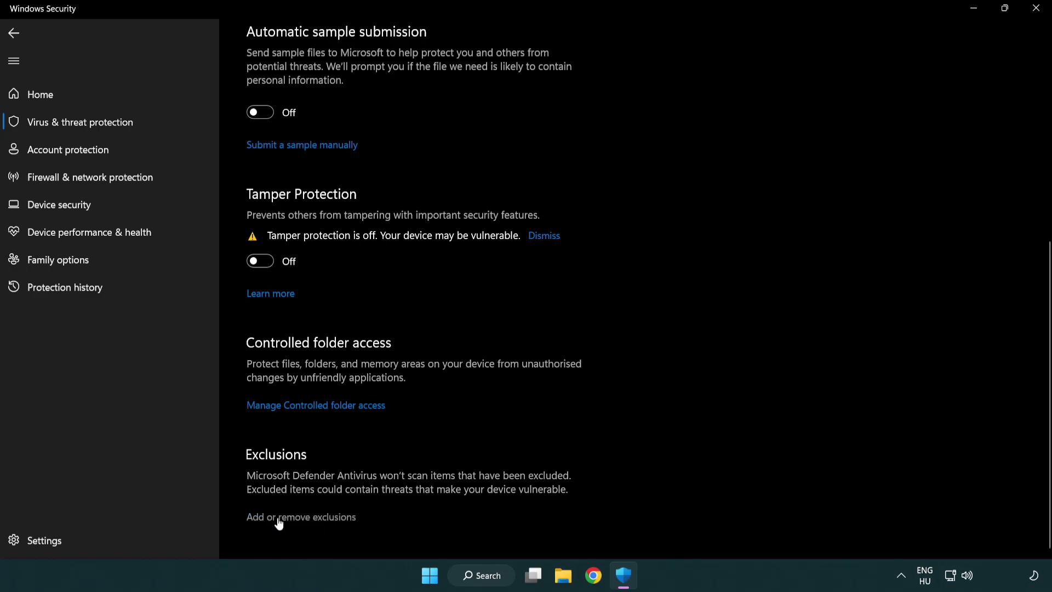
Start adding a File exclusion from the Defender exclusions list.
click(305, 518)
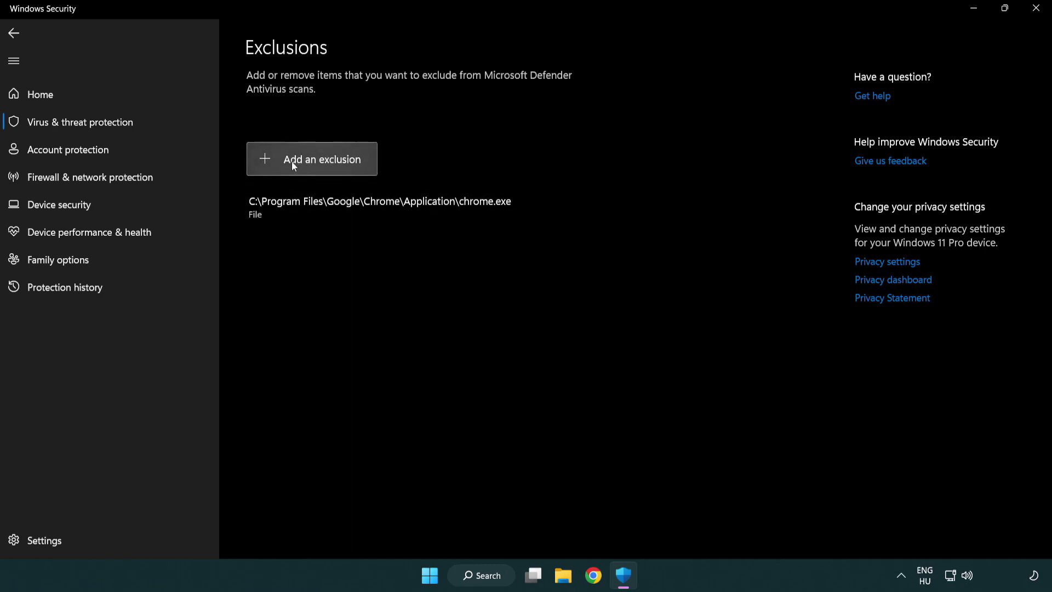
click(316, 164)
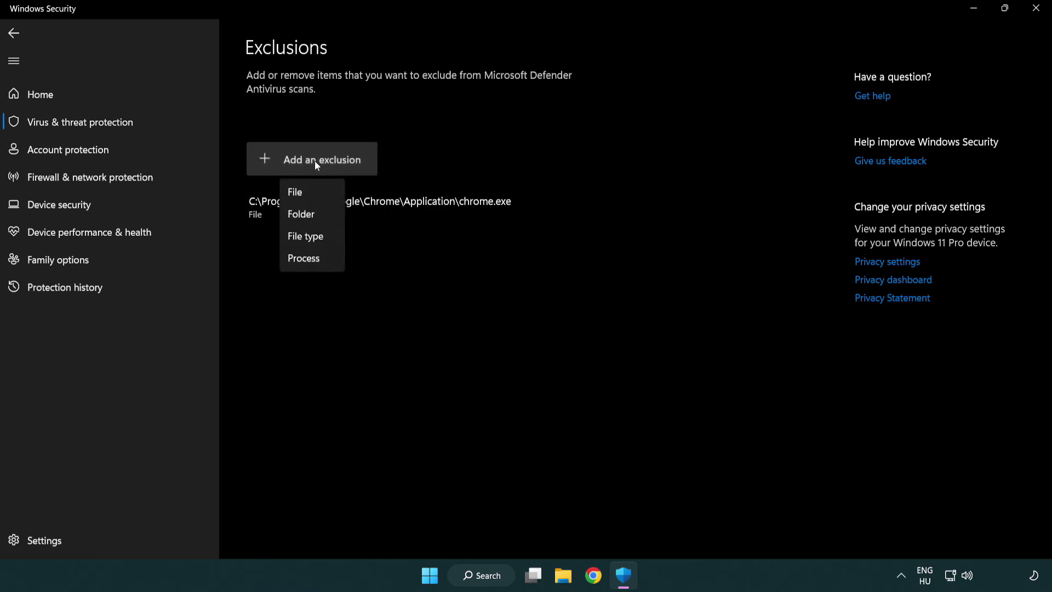
click(317, 195)
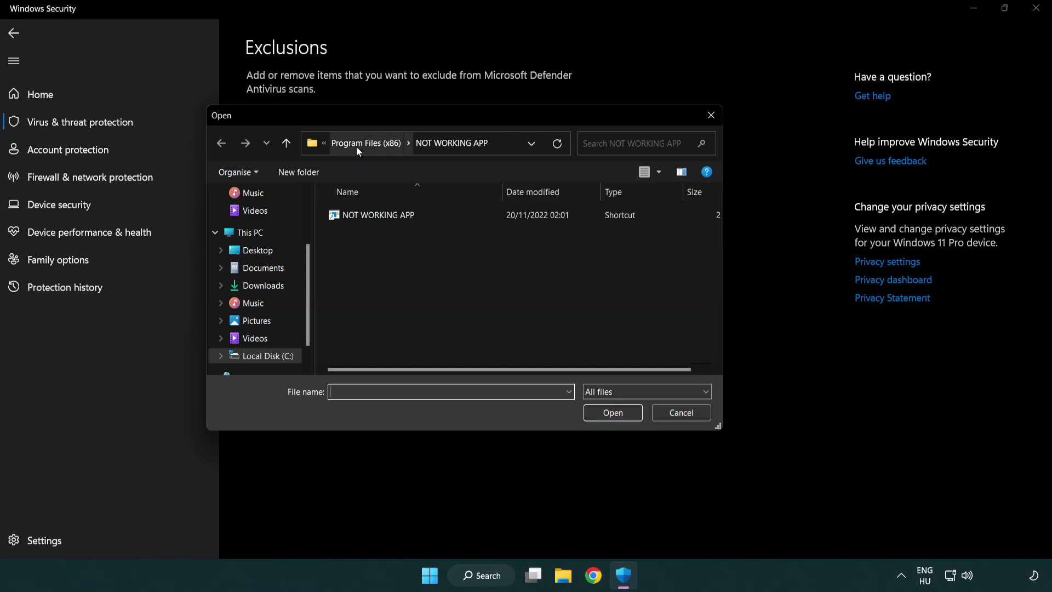
Exclude the shortcut in C:\Program Files (x86)\NOT WORKING APP, then close Windows Security.
click(356, 146)
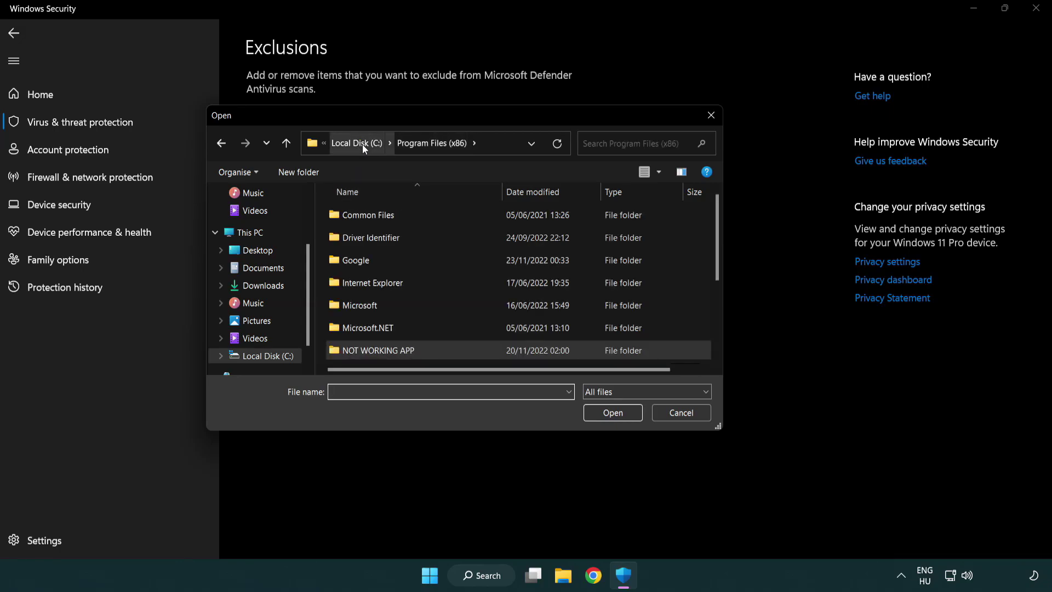
click(363, 144)
click(356, 146)
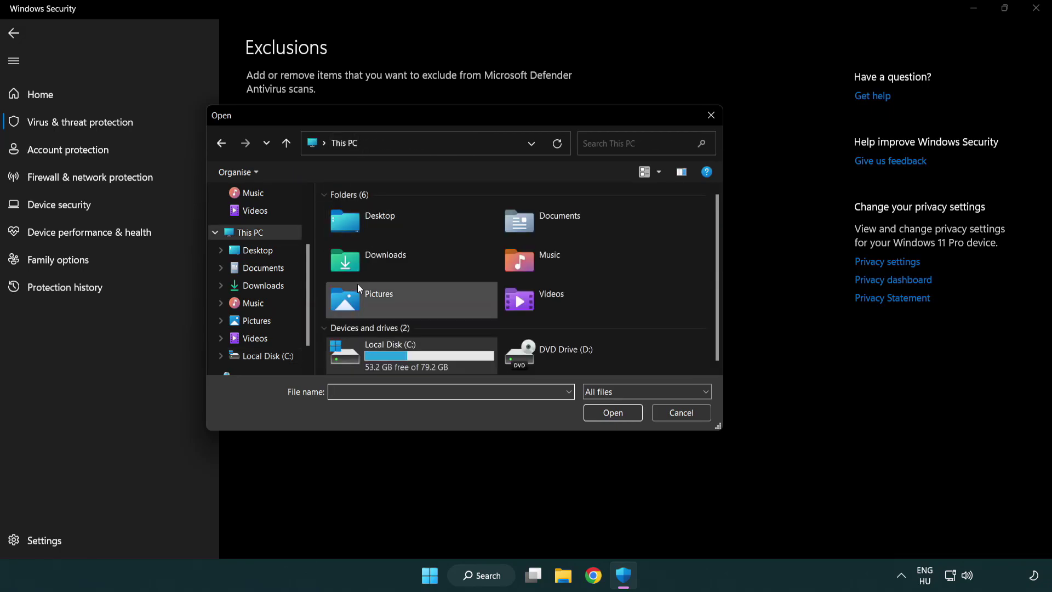
double_click(384, 361)
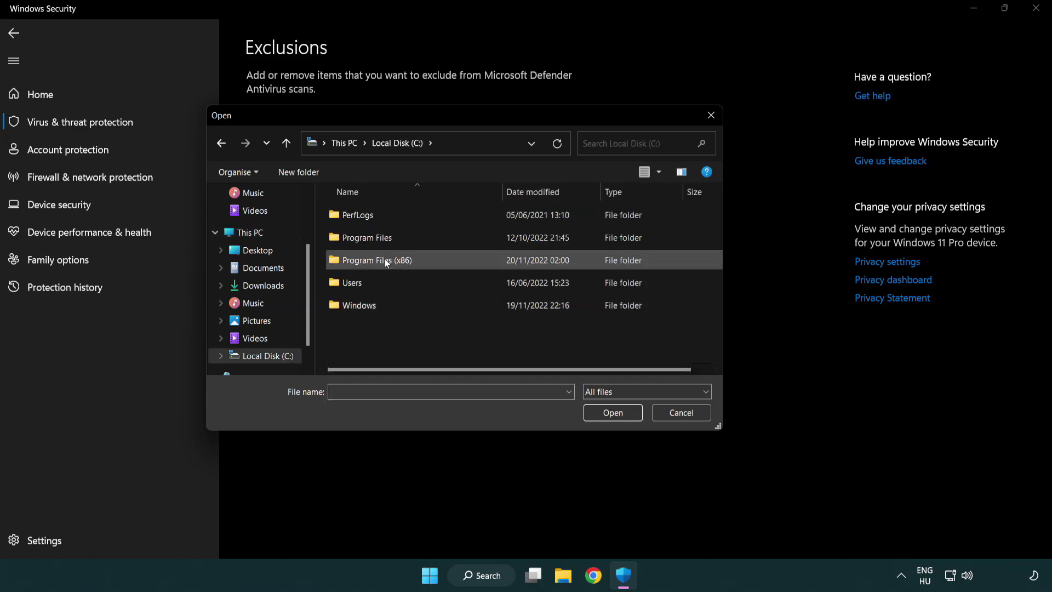
double_click(385, 258)
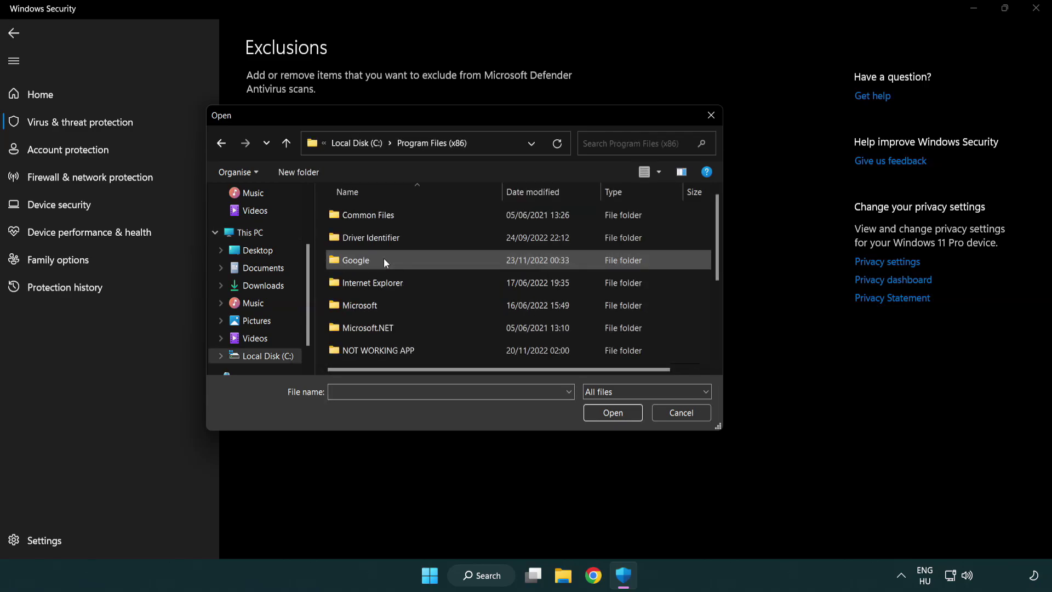
double_click(392, 352)
click(372, 215)
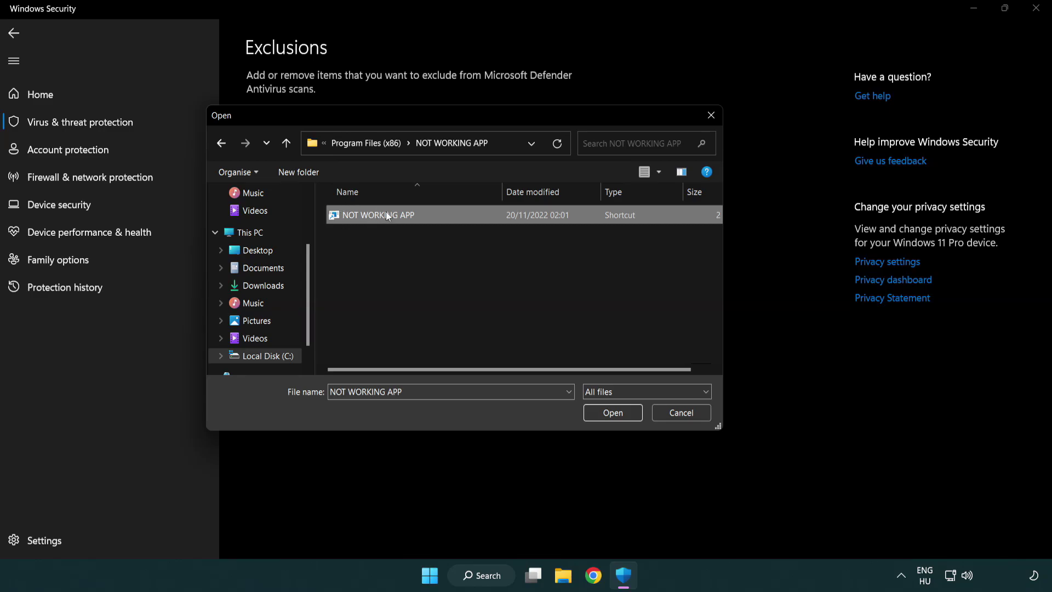
click(610, 415)
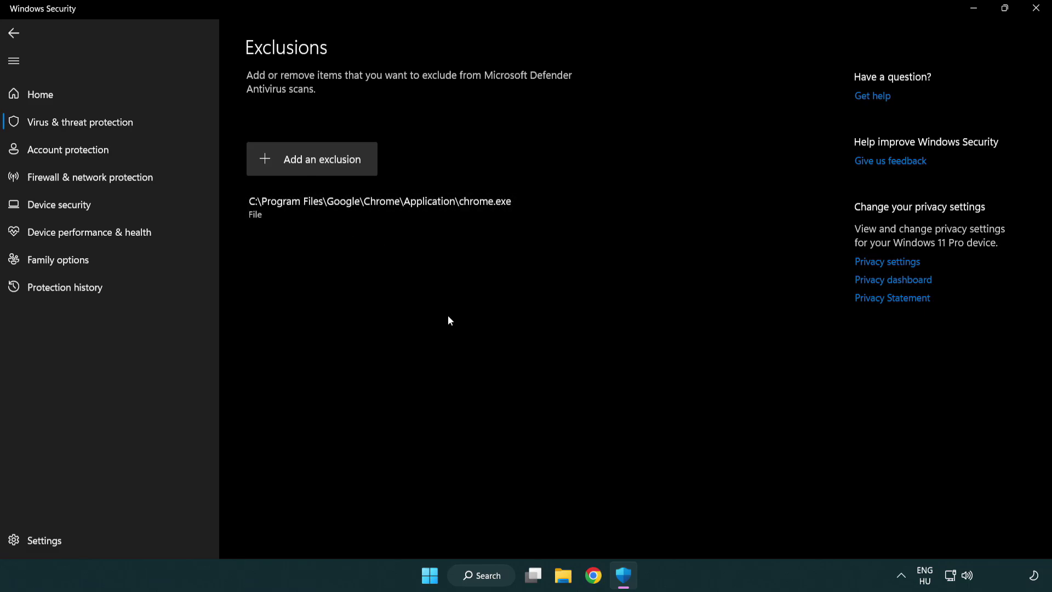
click(1036, 18)
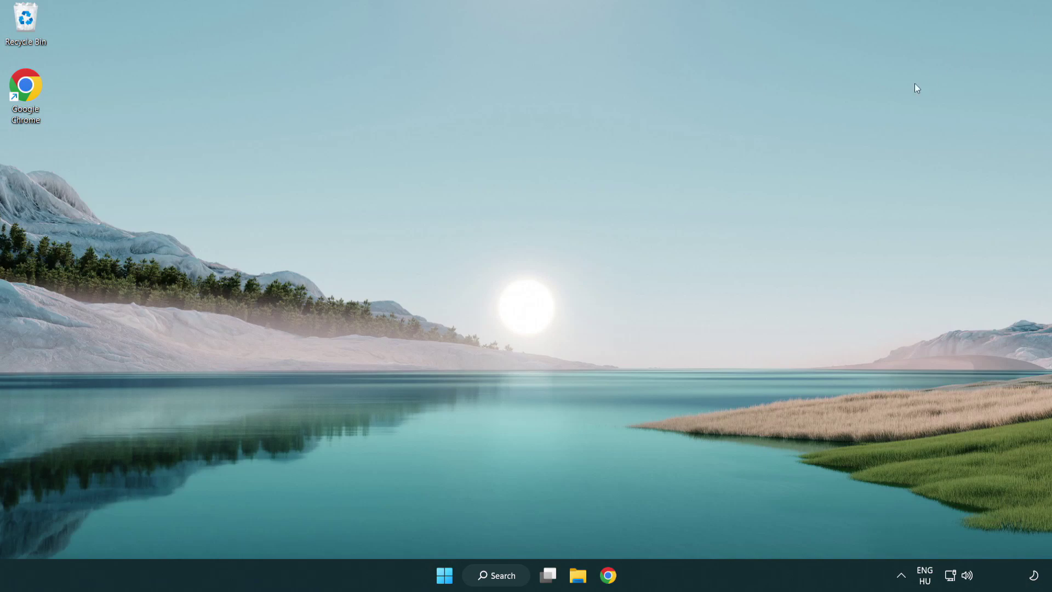
Show the Start menu power options: Sleep, Shut down and Restart.
click(445, 574)
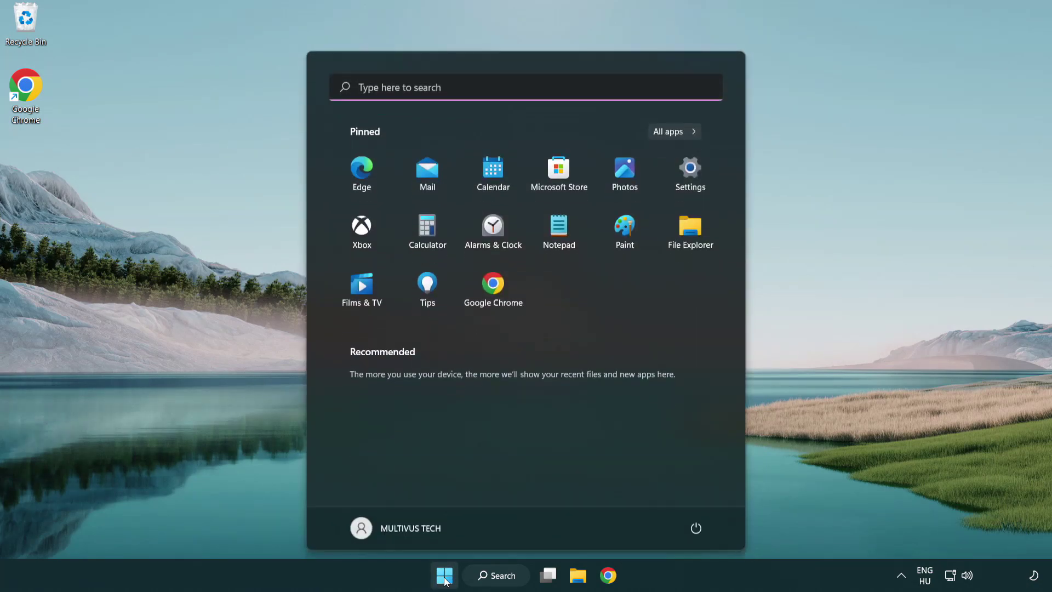
click(696, 527)
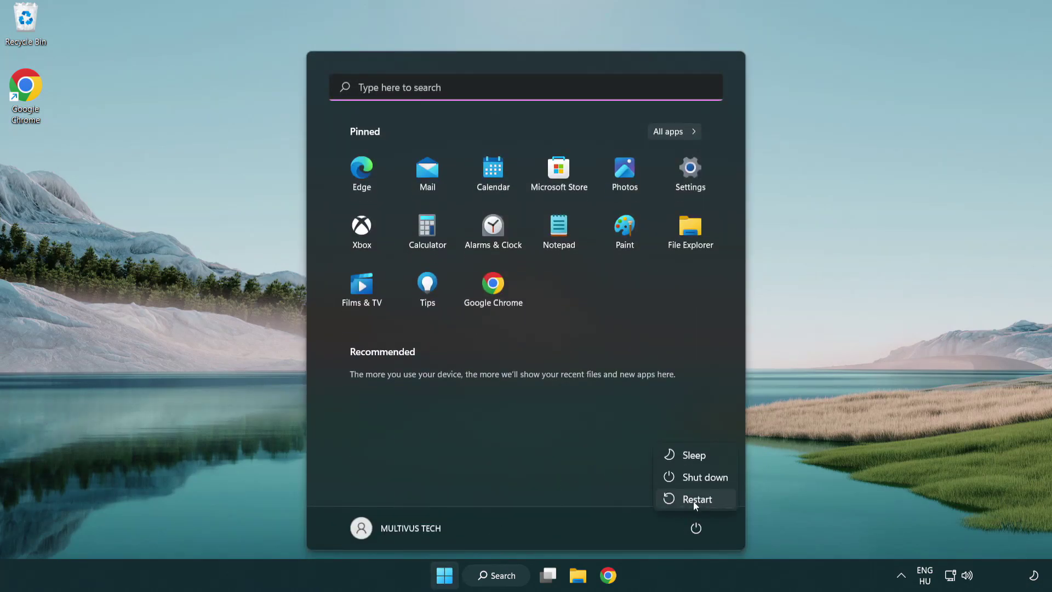